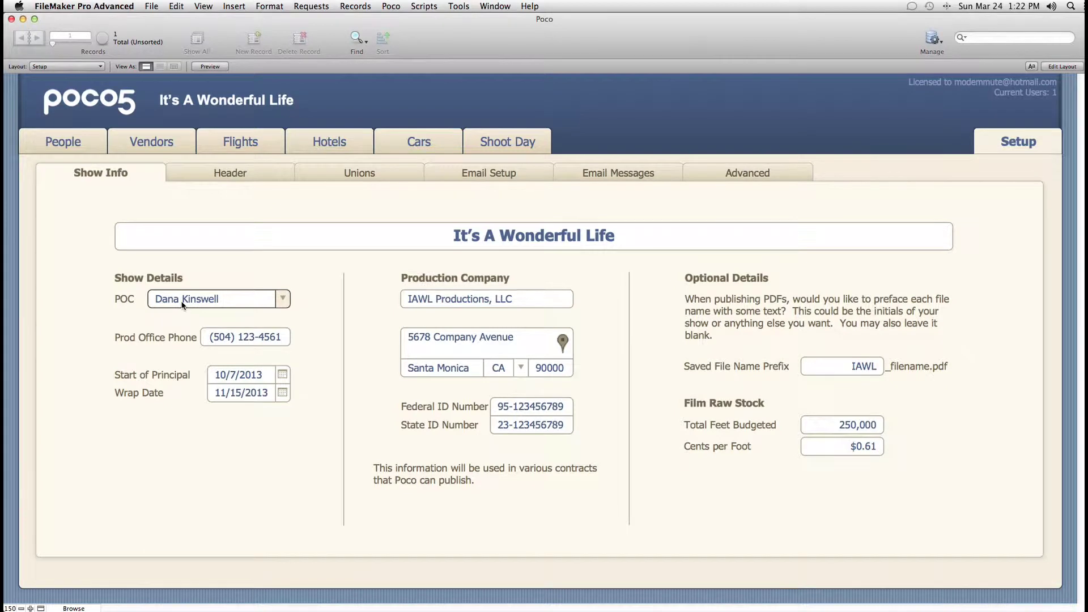
Examine the available POC choices and the Start of Principal calendar in the show details
left_click(284, 299)
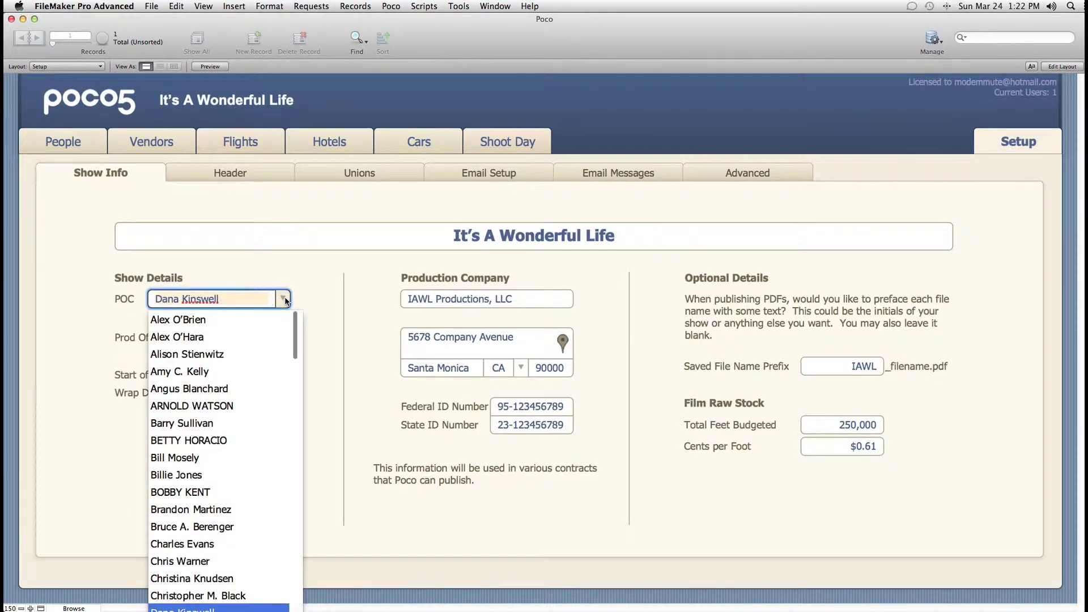
scroll(261, 373, "down", 4)
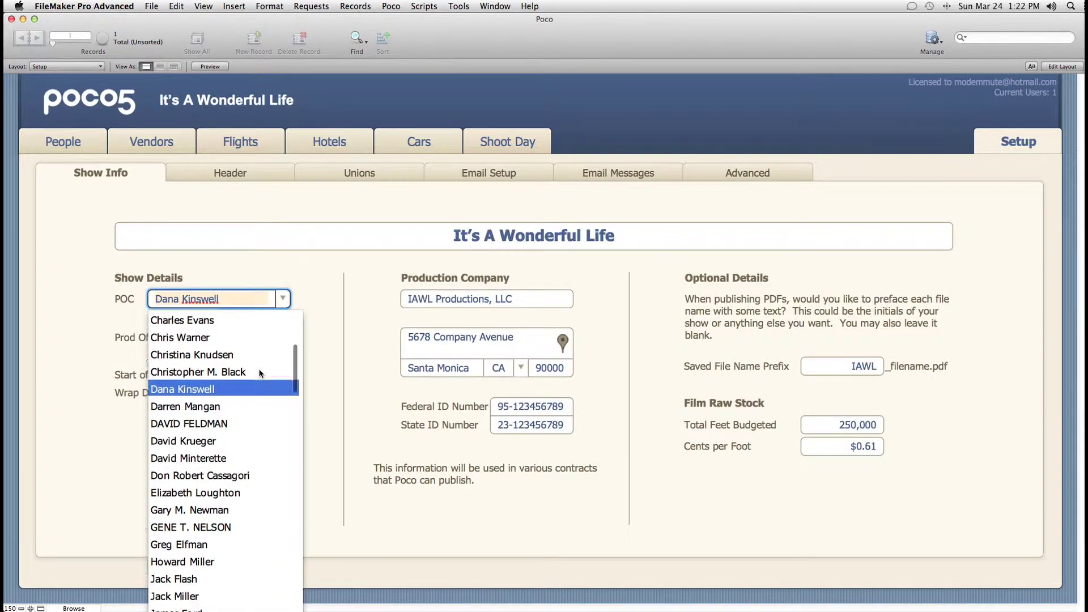
scroll(260, 373, "down", 1)
scroll(261, 373, "up", 5)
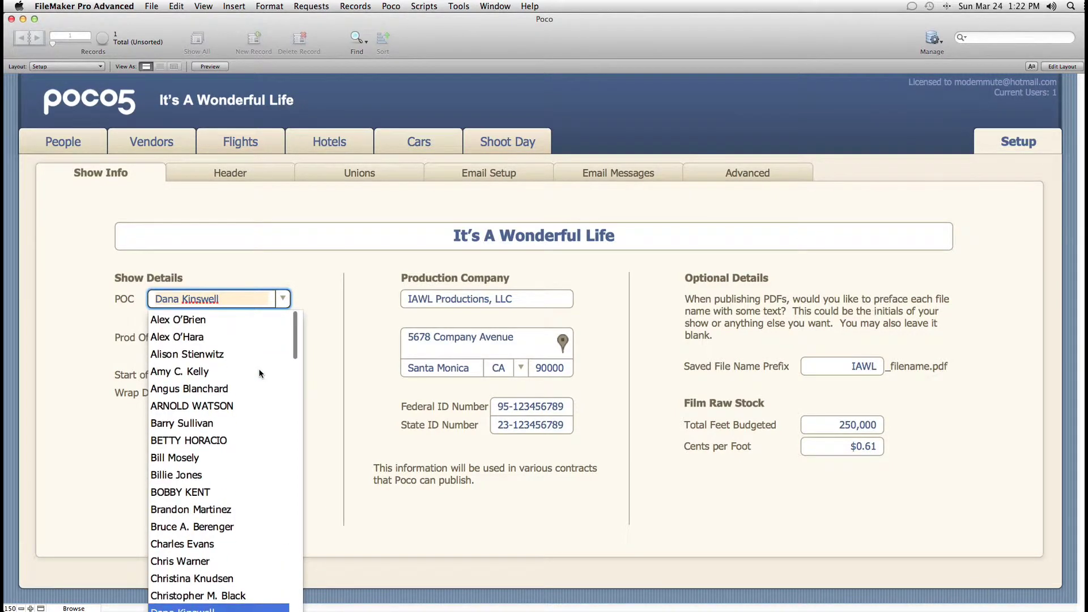
left_click(315, 306)
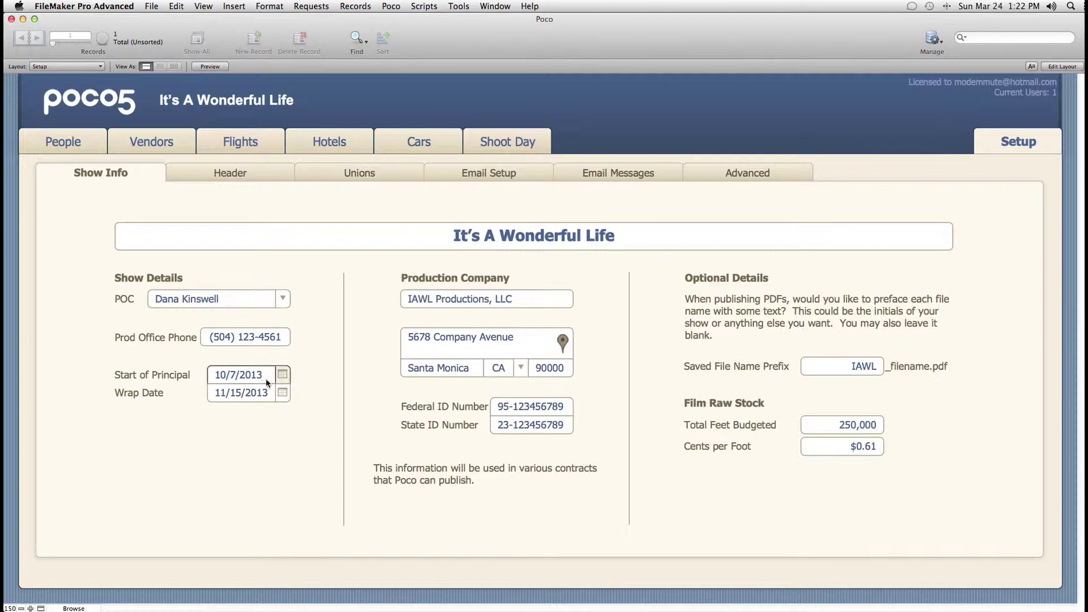
left_click(283, 375)
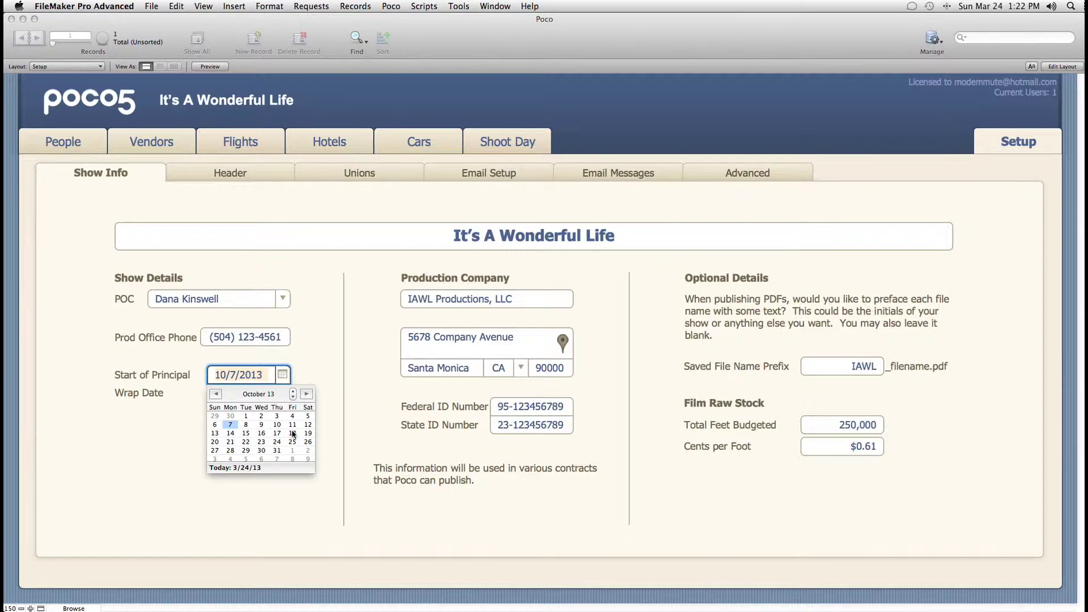
key("Escape")
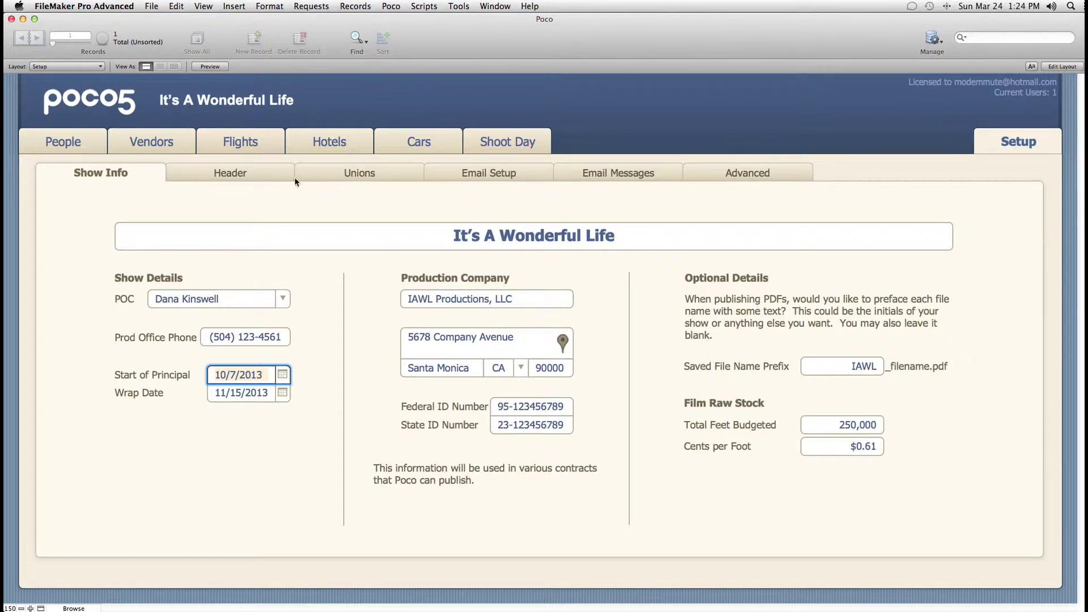
Place the IAWL_logo.jpg image from the images folder in the centre picture box of the Header setup
left_click(220, 175)
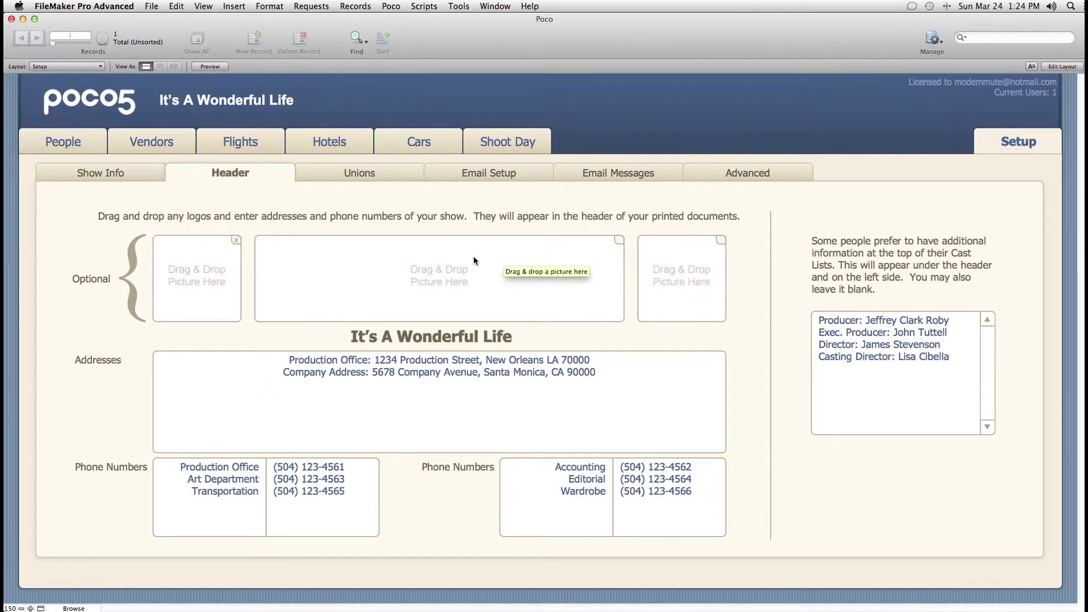
key("super+Tab")
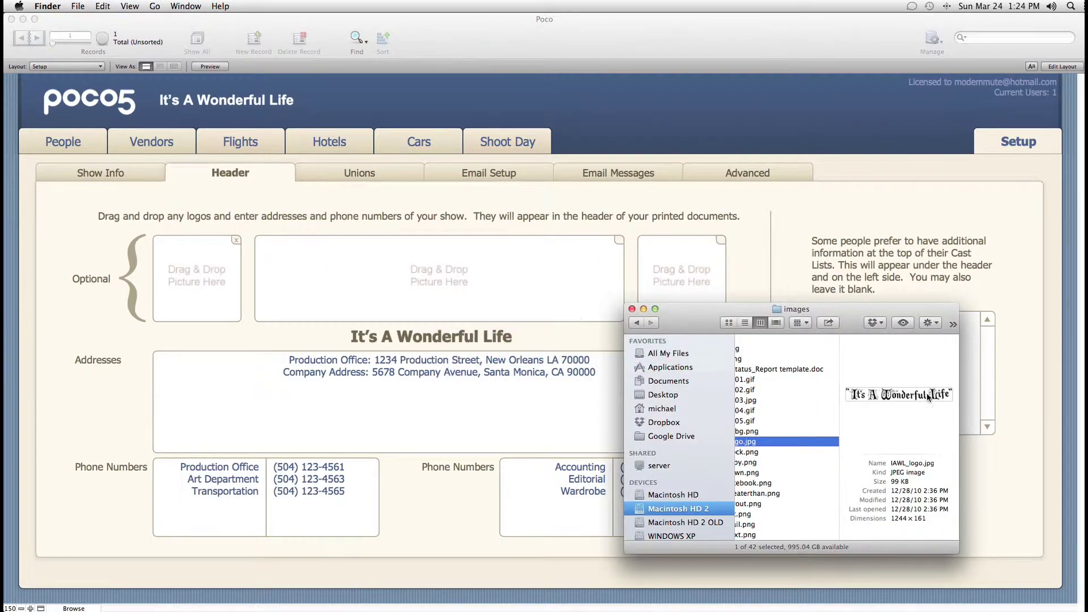
left_click_drag(915, 393, 448, 265)
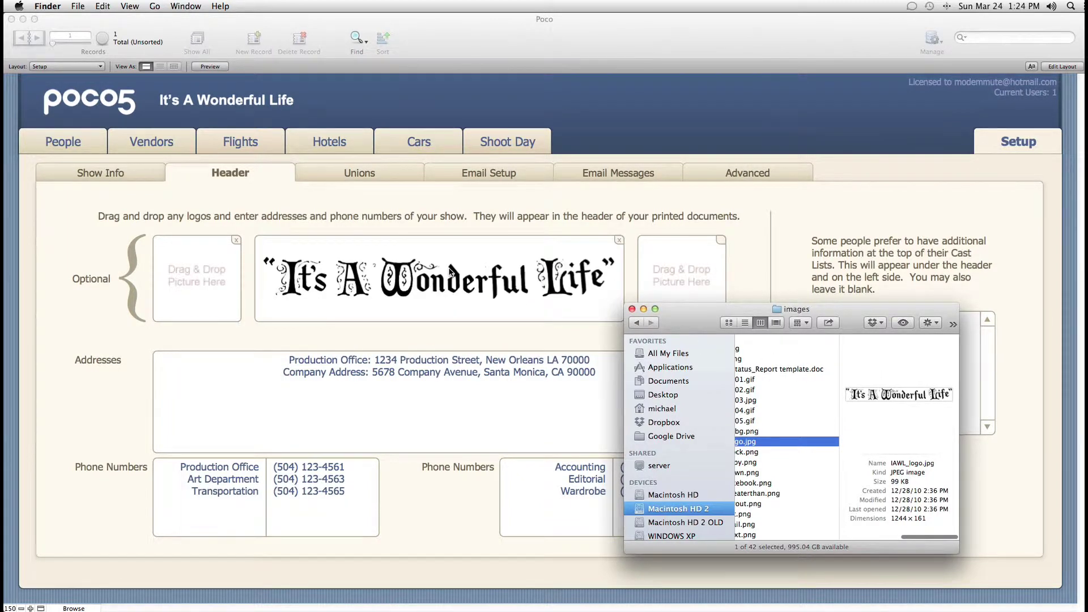
left_click(503, 221)
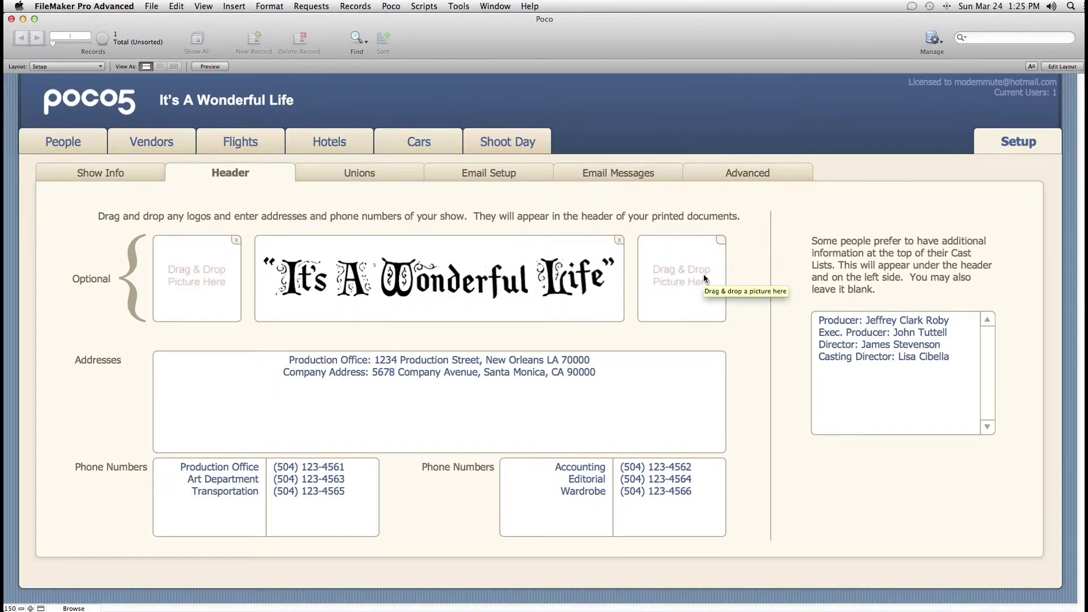
Add RKO_logo.jpg from the images folder to the header's left picture box and remove it again
key("super+Tab")
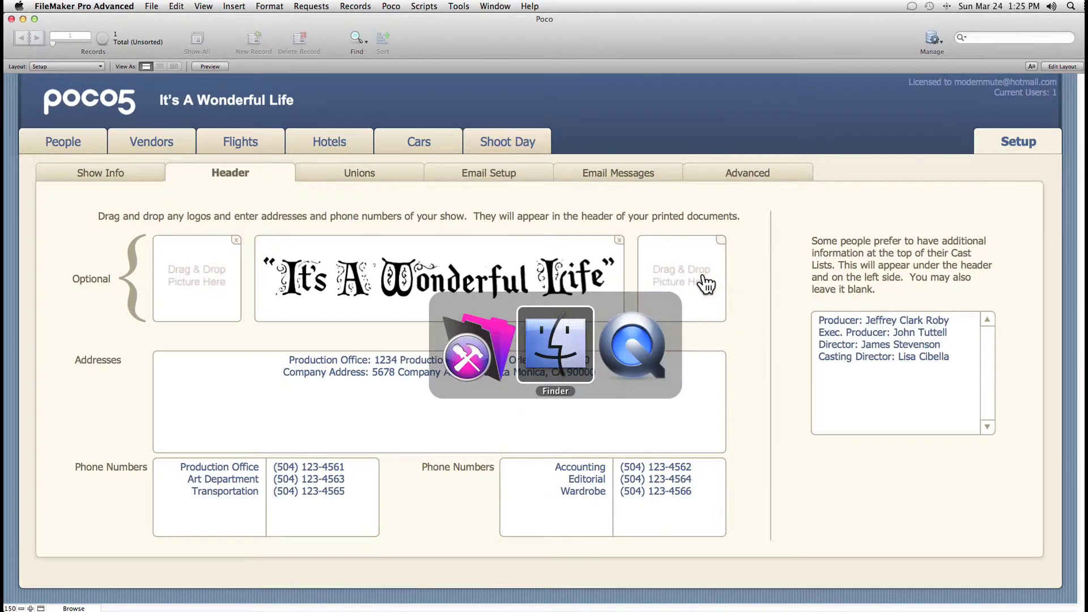
key("super+Tab")
key("super+Tab")
key("super+Tab")
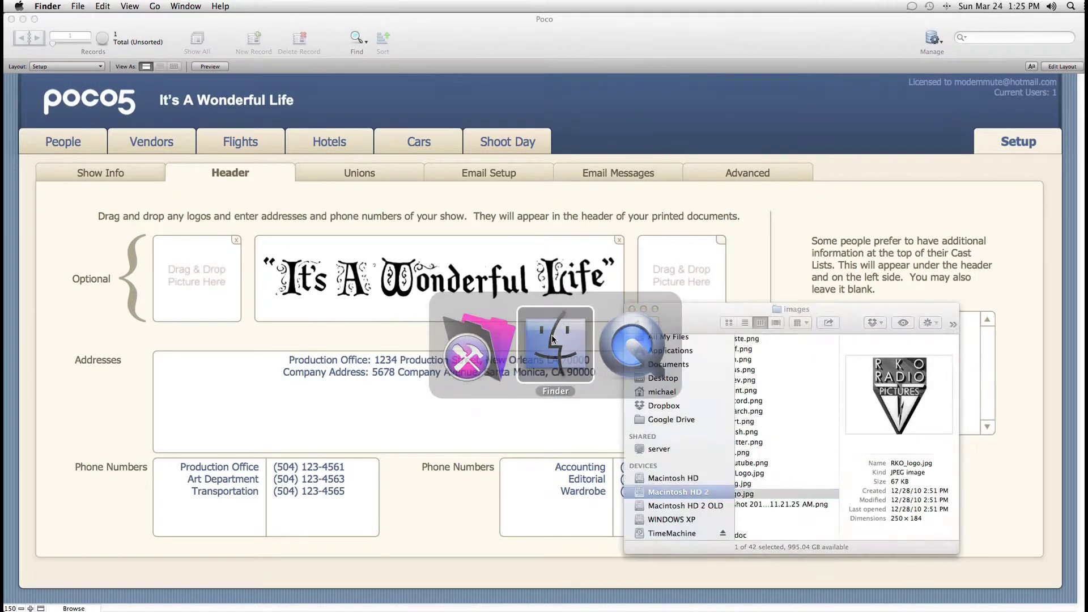
left_click_drag(889, 413, 216, 264)
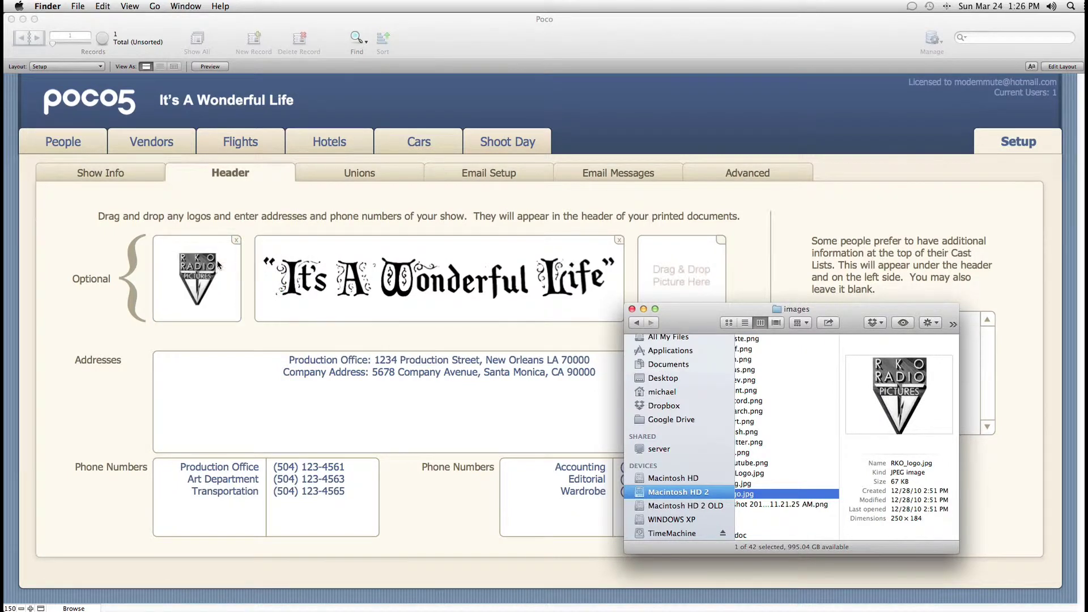
left_click(222, 218)
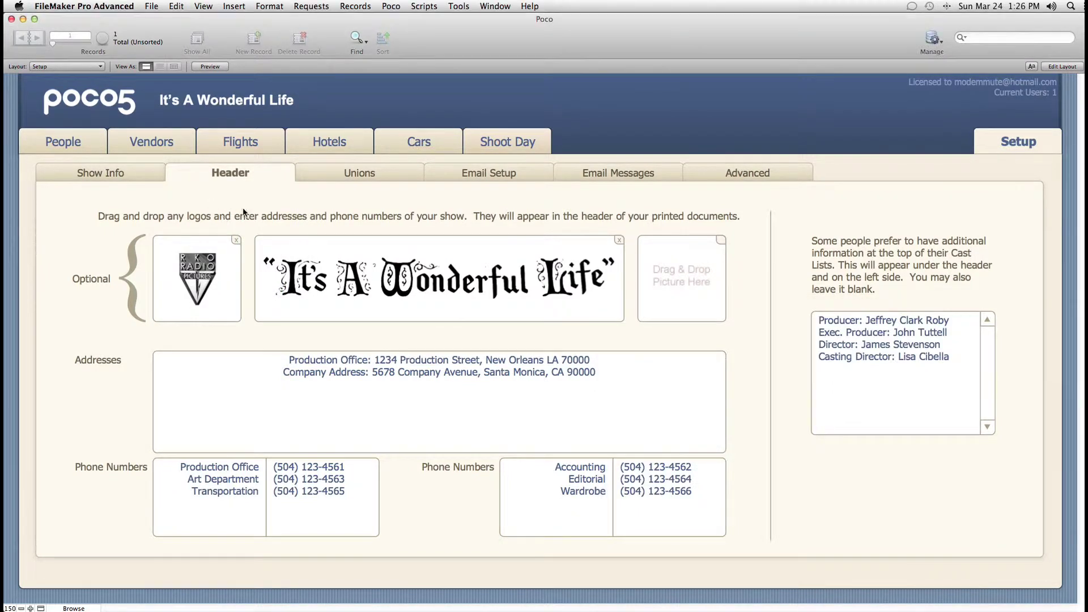
left_click(237, 241)
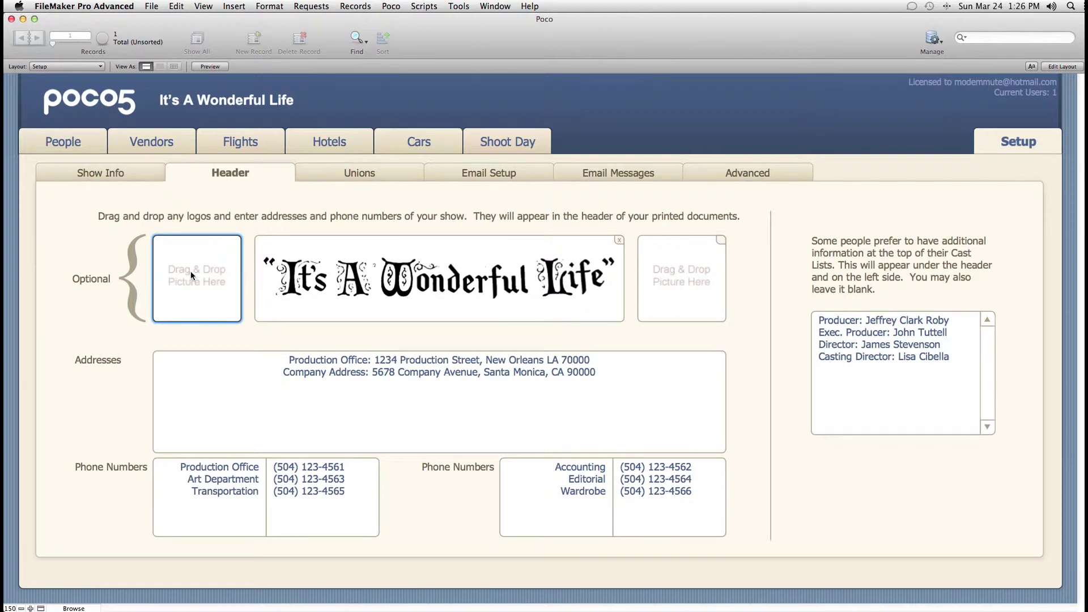
left_click(238, 341)
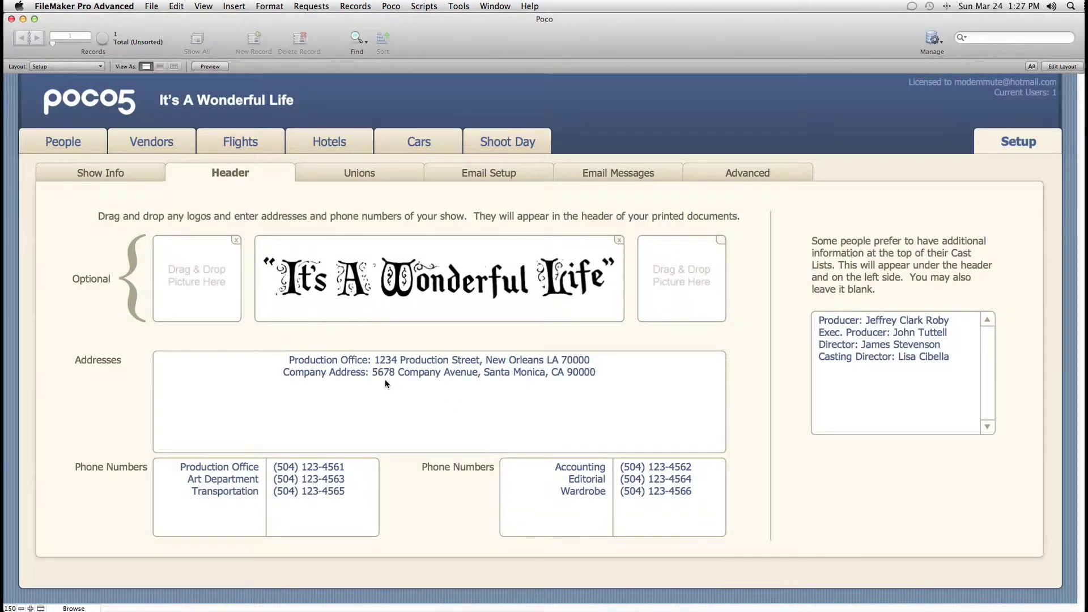
Try left, right and centre alignment and bold formatting on the header's address text
left_click(1032, 66)
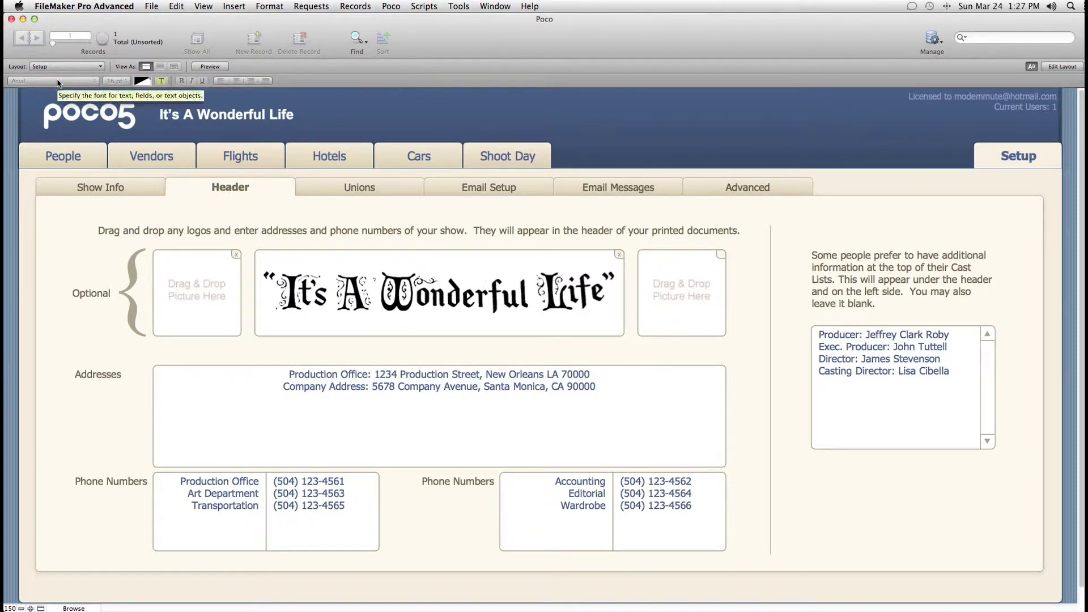
left_click(599, 411)
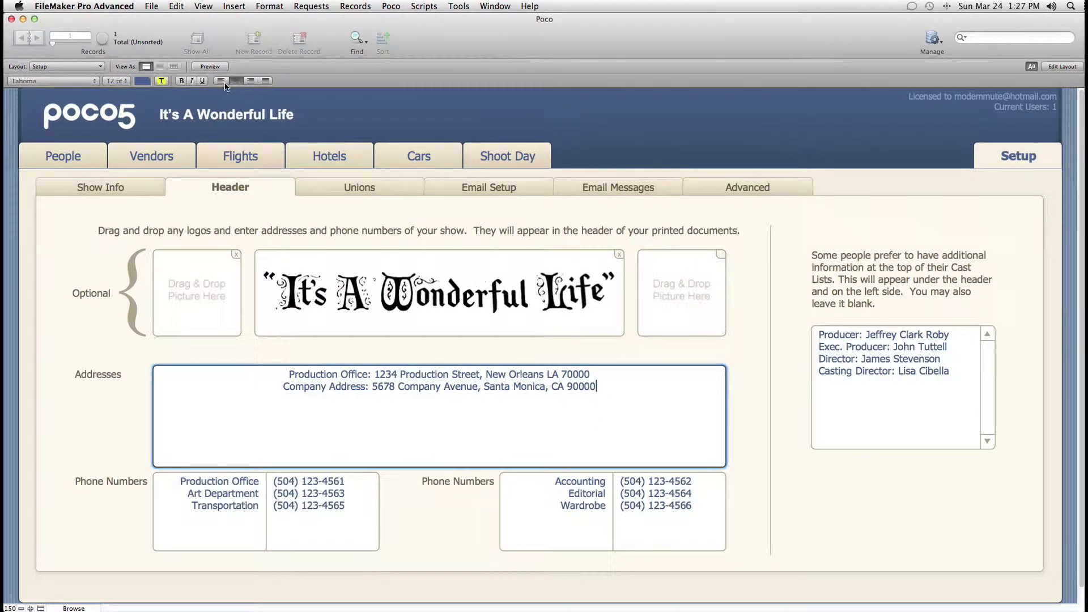
left_click_drag(614, 390, 171, 367)
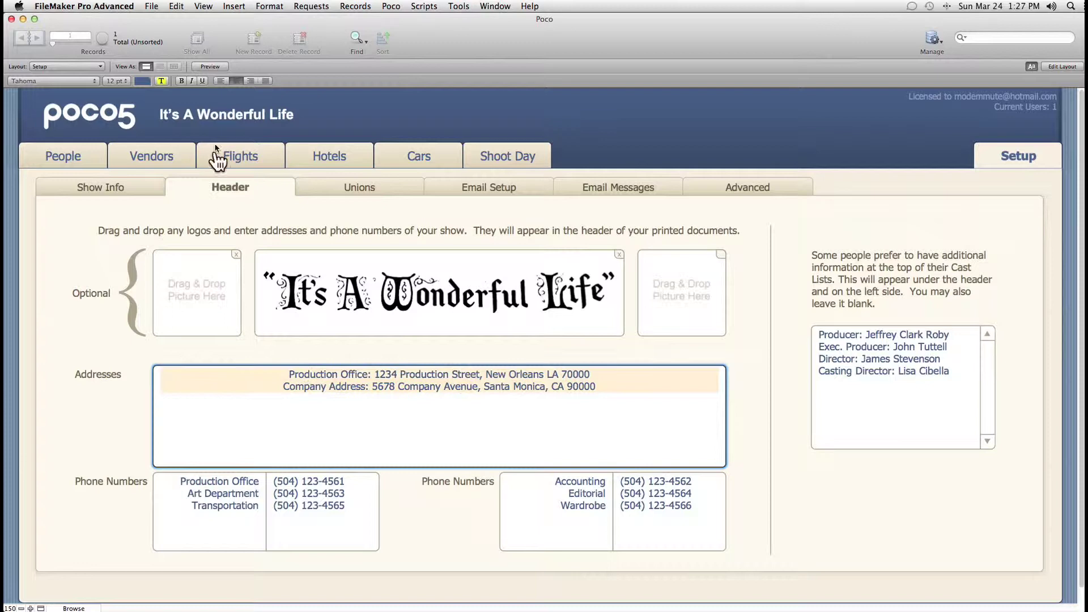
left_click(221, 81)
left_click(251, 81)
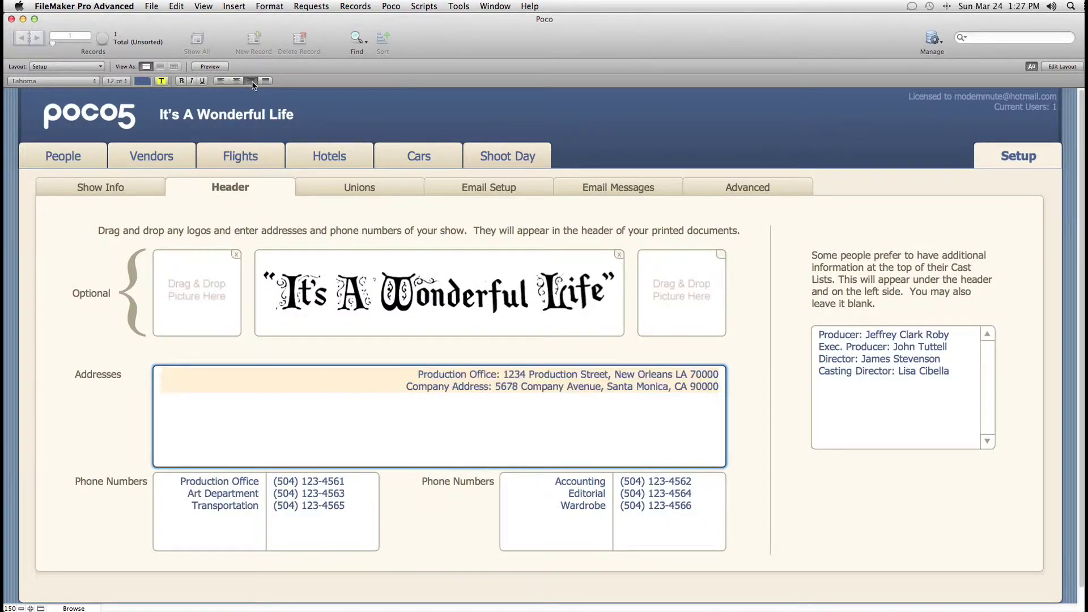
left_click(236, 80)
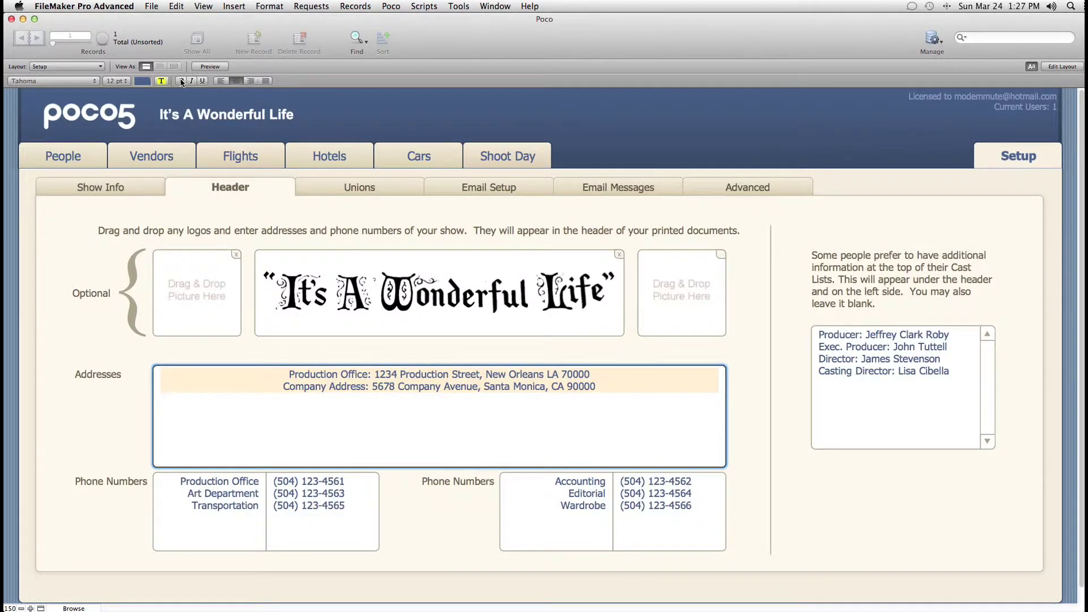
left_click(181, 80)
left_click(181, 80)
left_click(1032, 66)
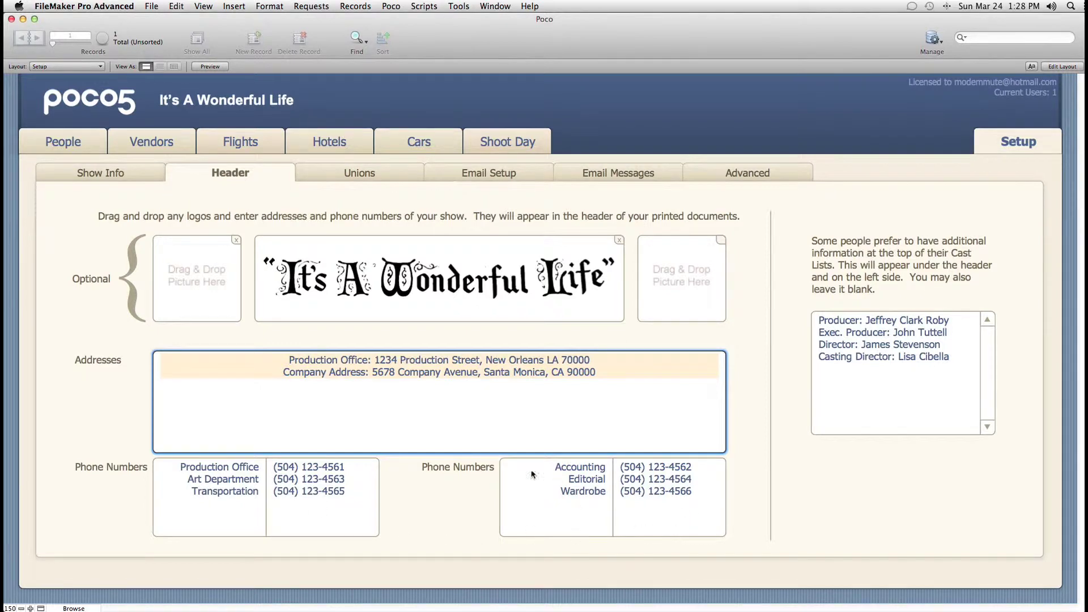
left_click(549, 538)
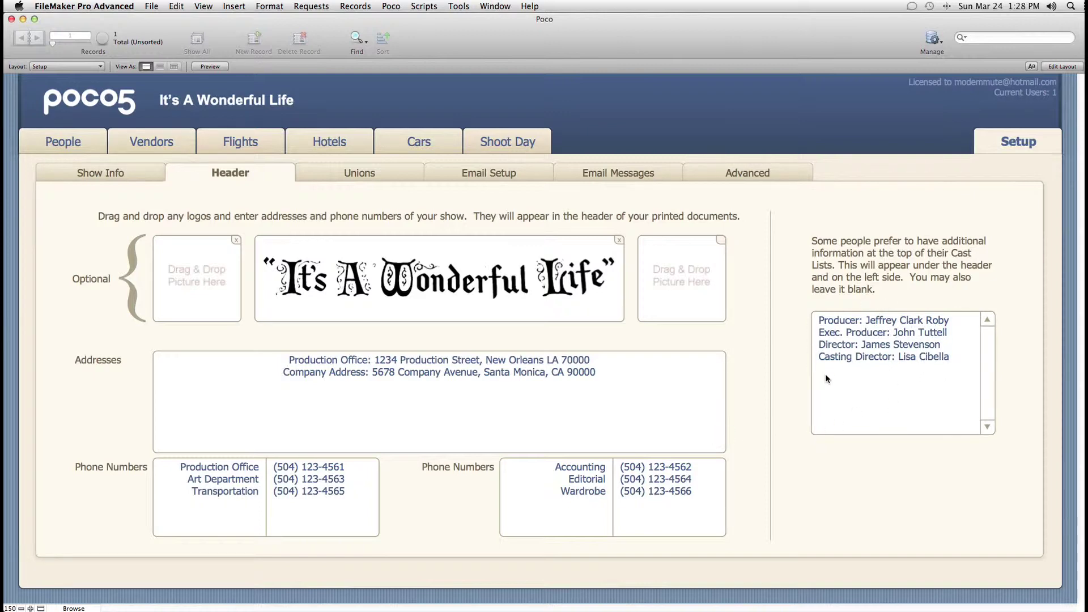
Review the Unions settings and set the email type to SMTP in Email Setup
left_click(358, 171)
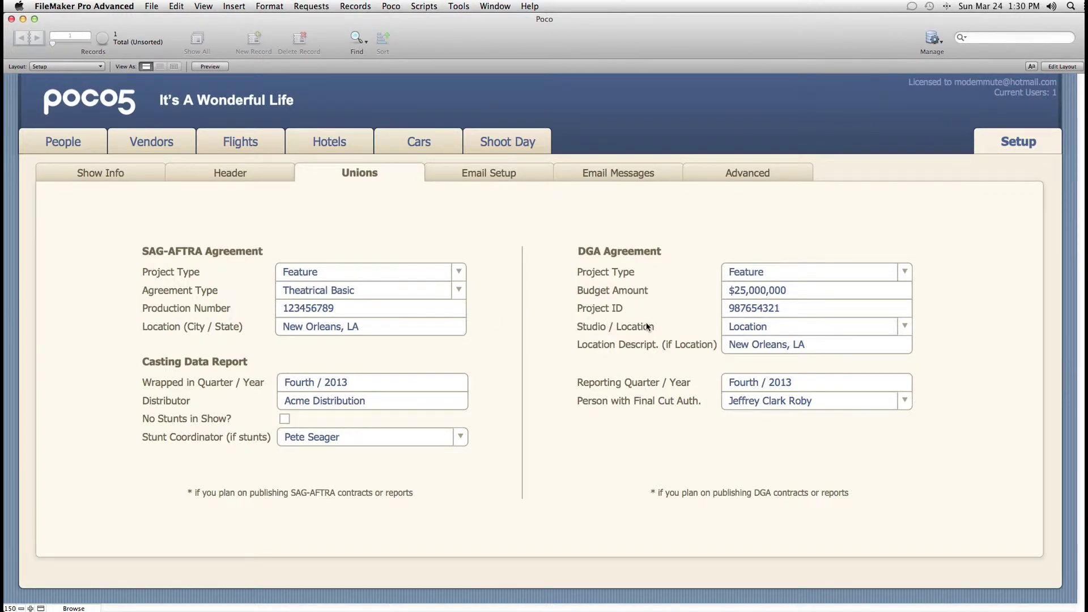
left_click(481, 173)
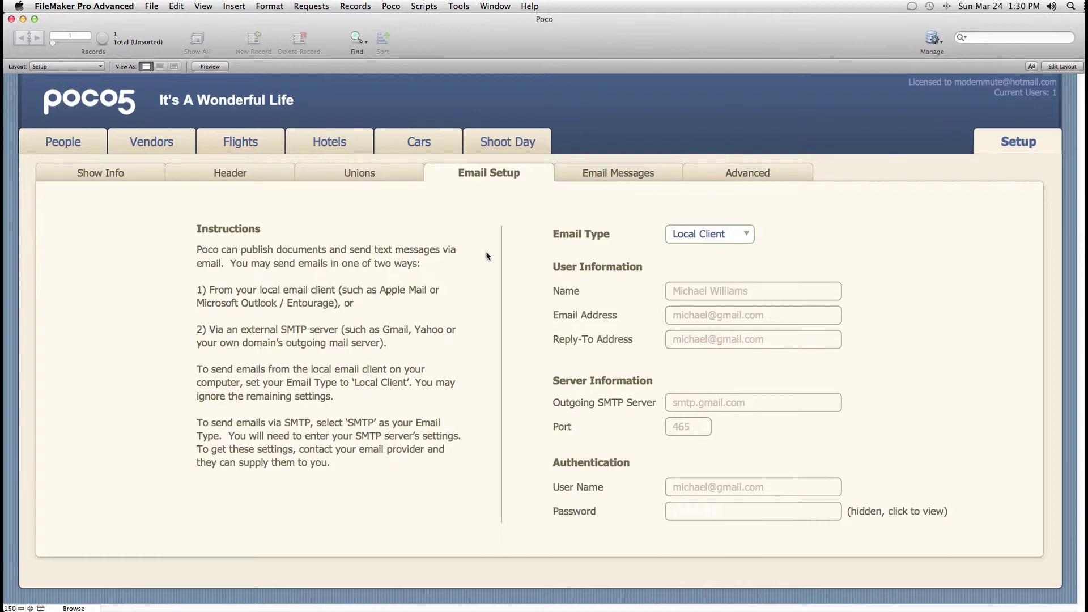
left_click(747, 236)
left_click(697, 250)
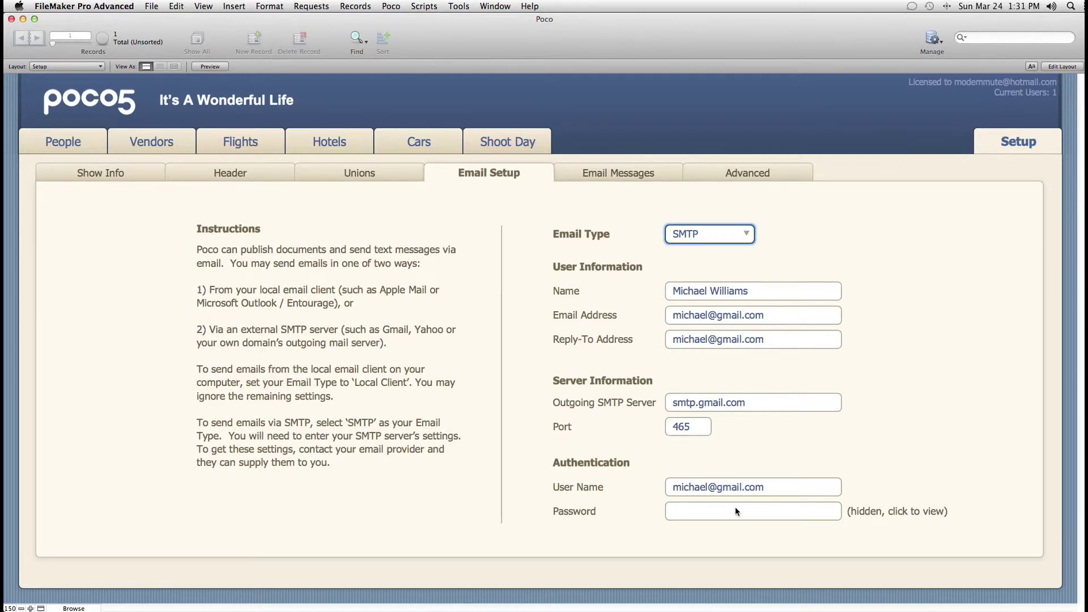
Reveal and hide the stored password in the SMTP authentication settings
left_click(791, 509)
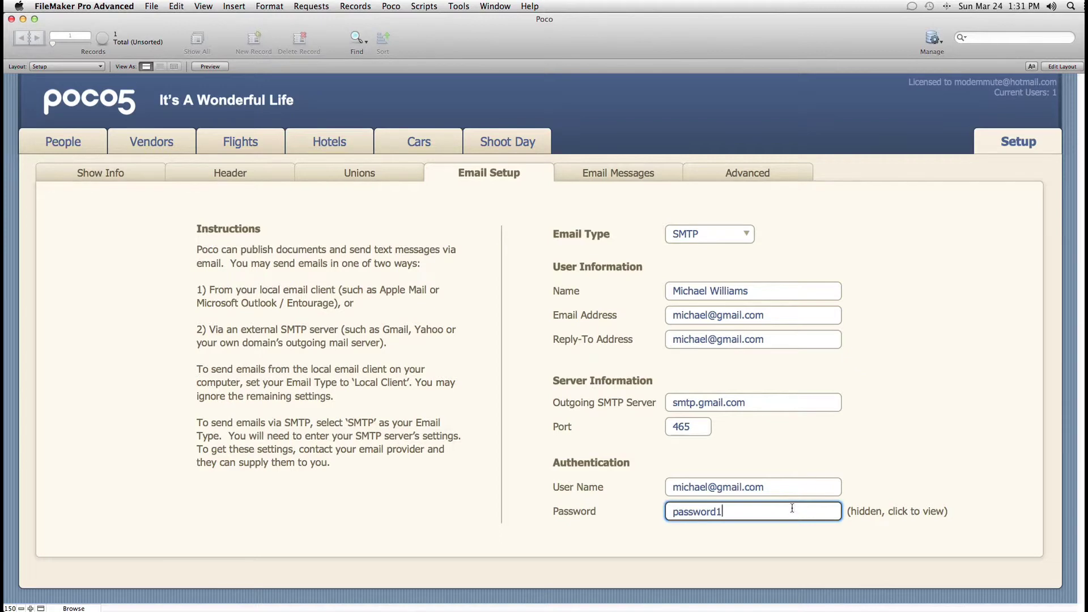
left_click(897, 477)
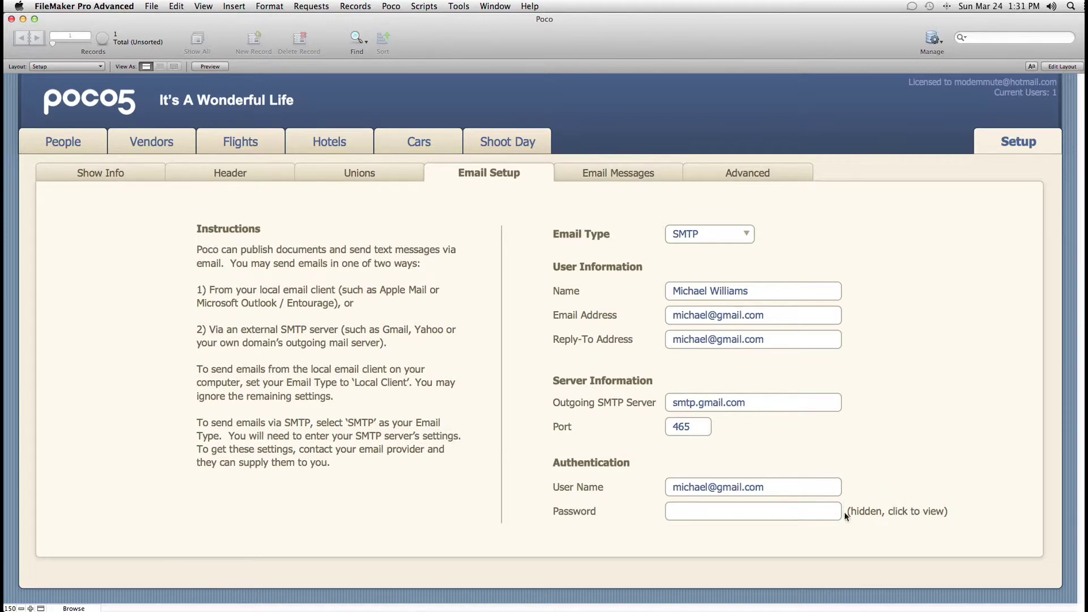
left_click(817, 511)
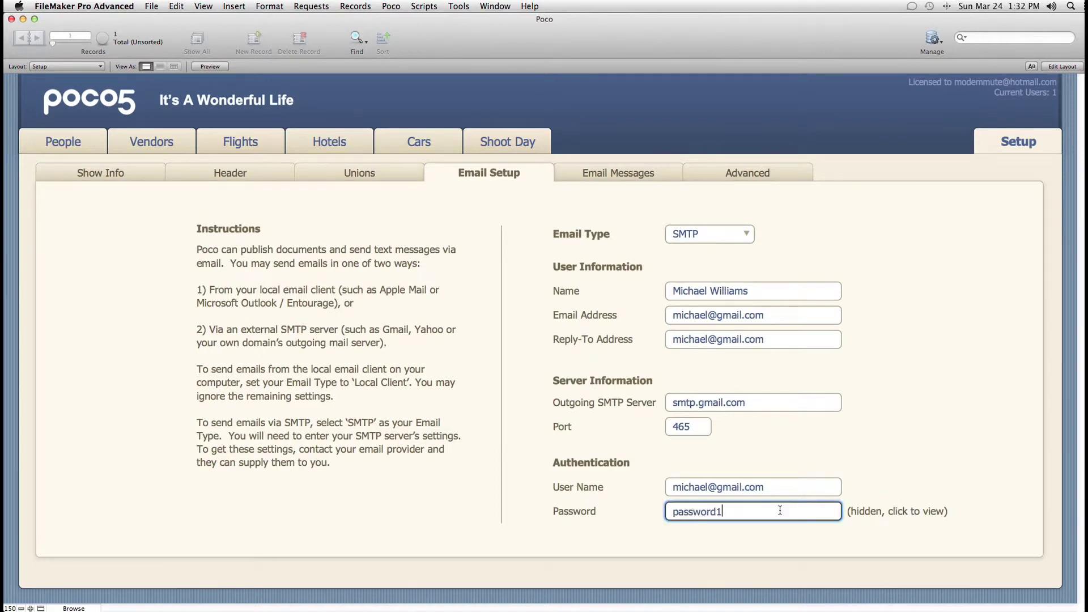
left_click(863, 485)
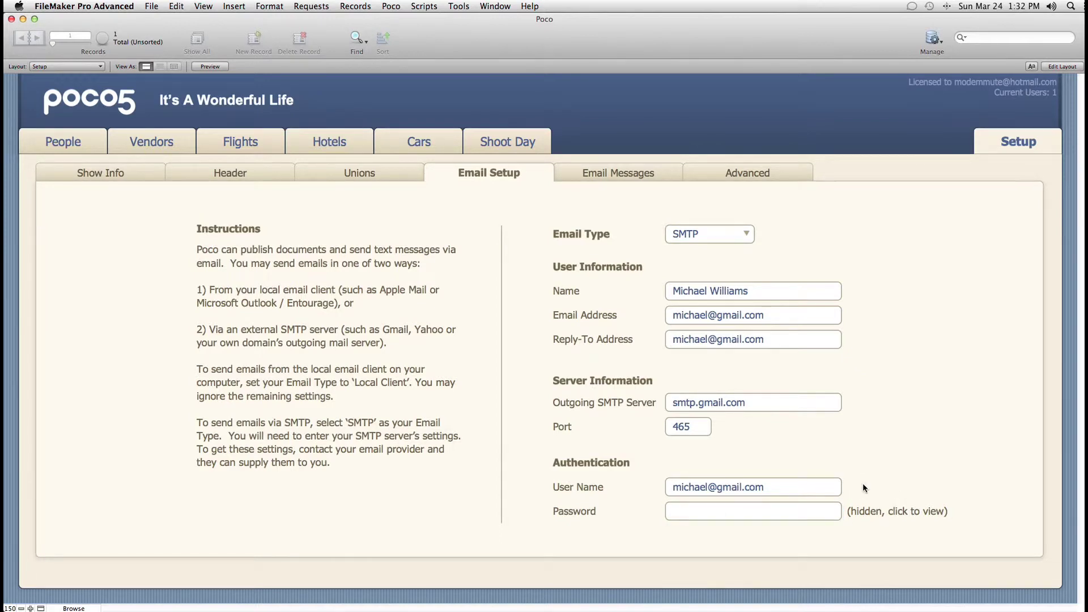
Examine the Email Messages setup, including the document choices and message text of the Call Sheet email
left_click(631, 177)
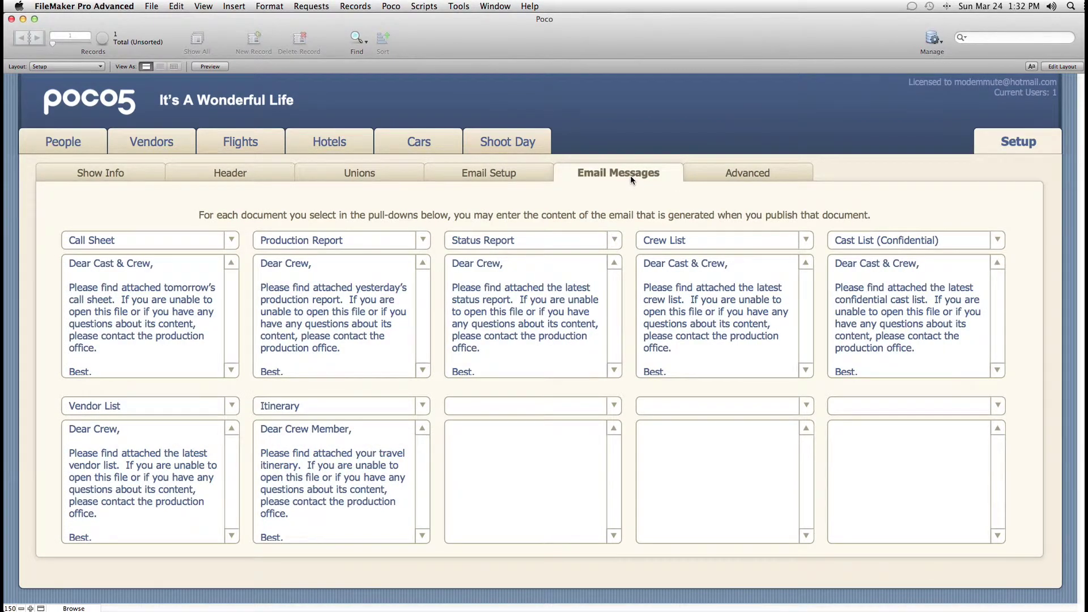
left_click(887, 406)
left_click(882, 380)
left_click(230, 239)
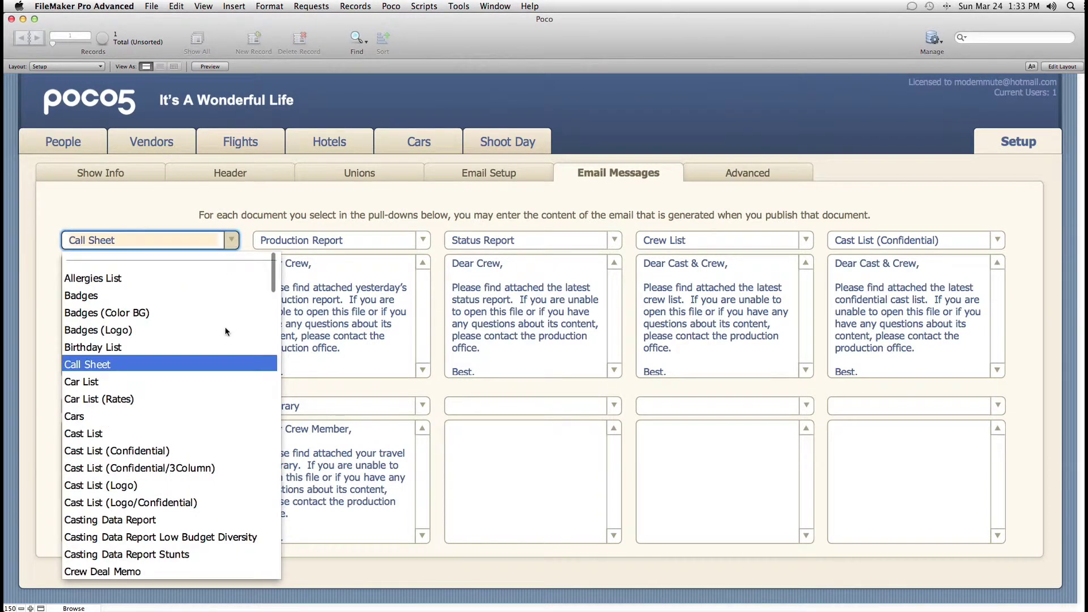
scroll(226, 334, "down", 5)
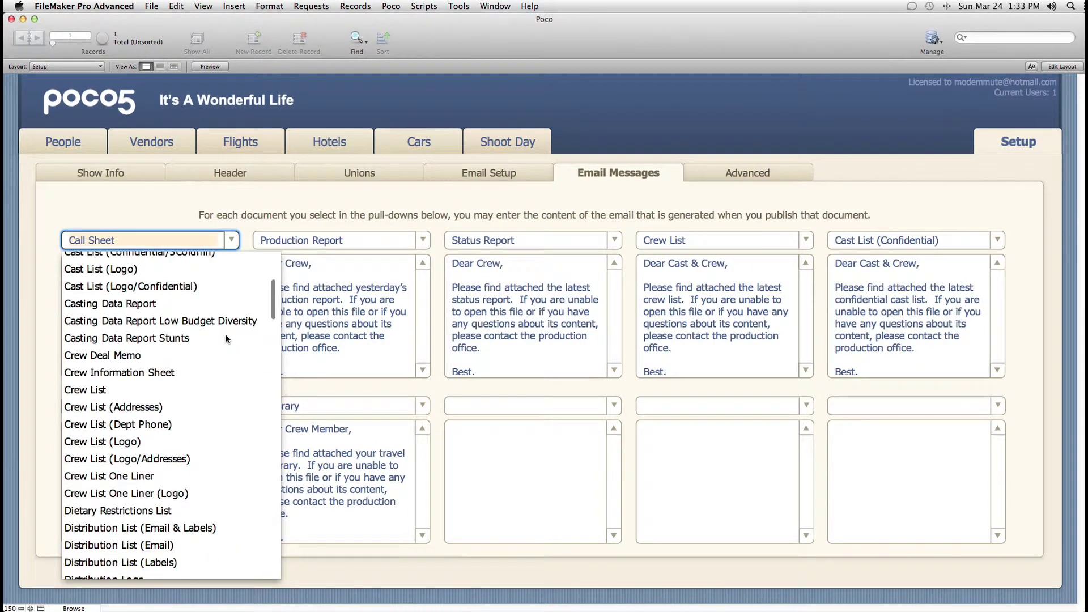
left_click(146, 240)
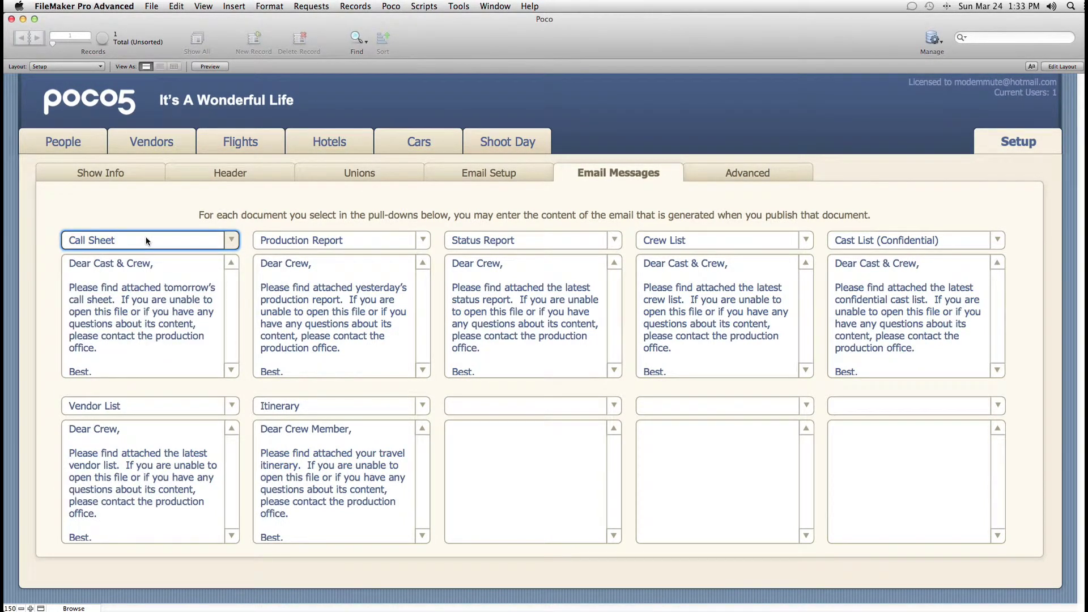
left_click(140, 273)
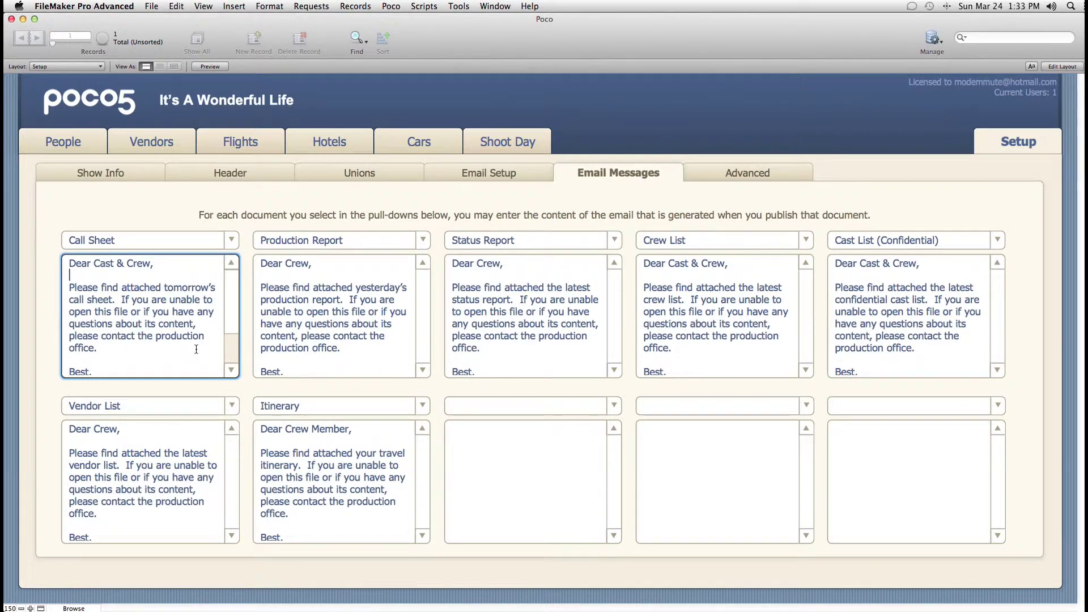
Examine the phone labels, their abbreviations and the user-defined labels in the Advanced setup
left_click(739, 173)
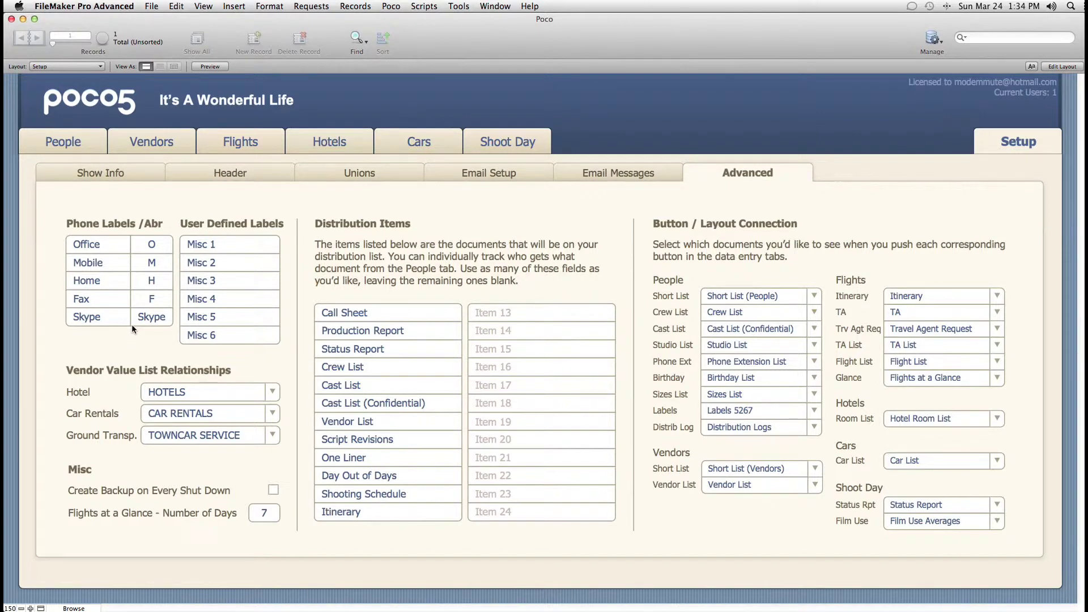
left_click(117, 244)
left_click(156, 242)
left_click(159, 229)
left_click(163, 242)
left_click(217, 227)
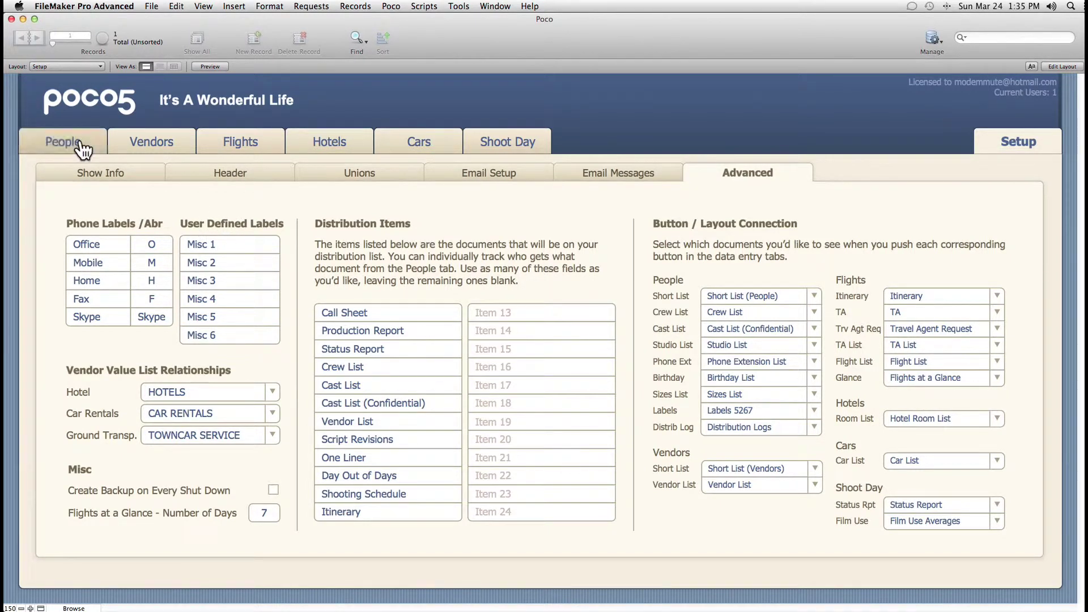
Check where the Misc labels appear on the People record, and return to the Advanced setup
left_click(64, 141)
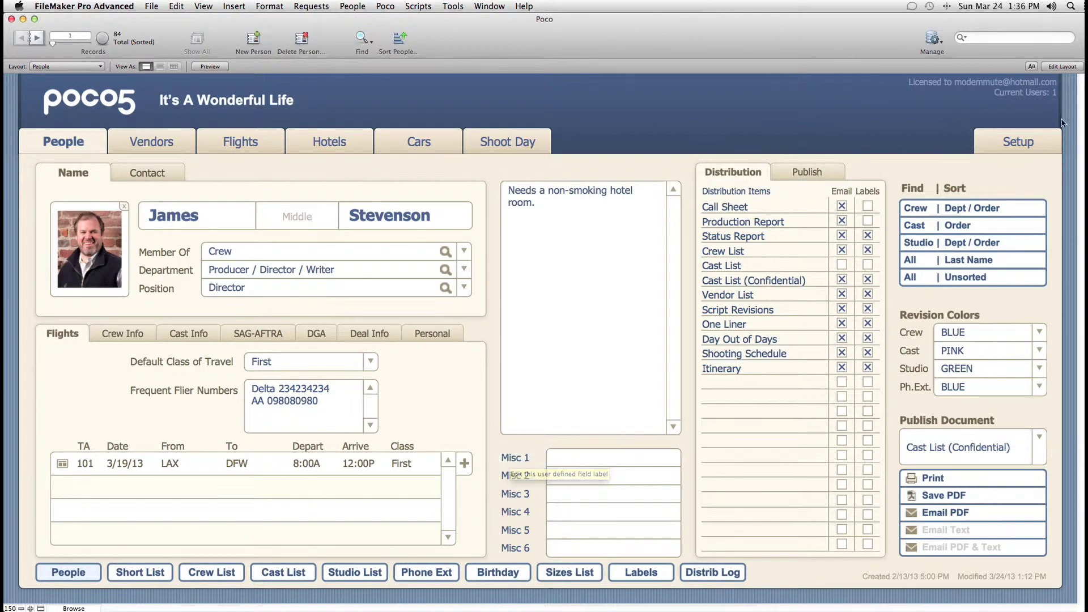
left_click(1025, 148)
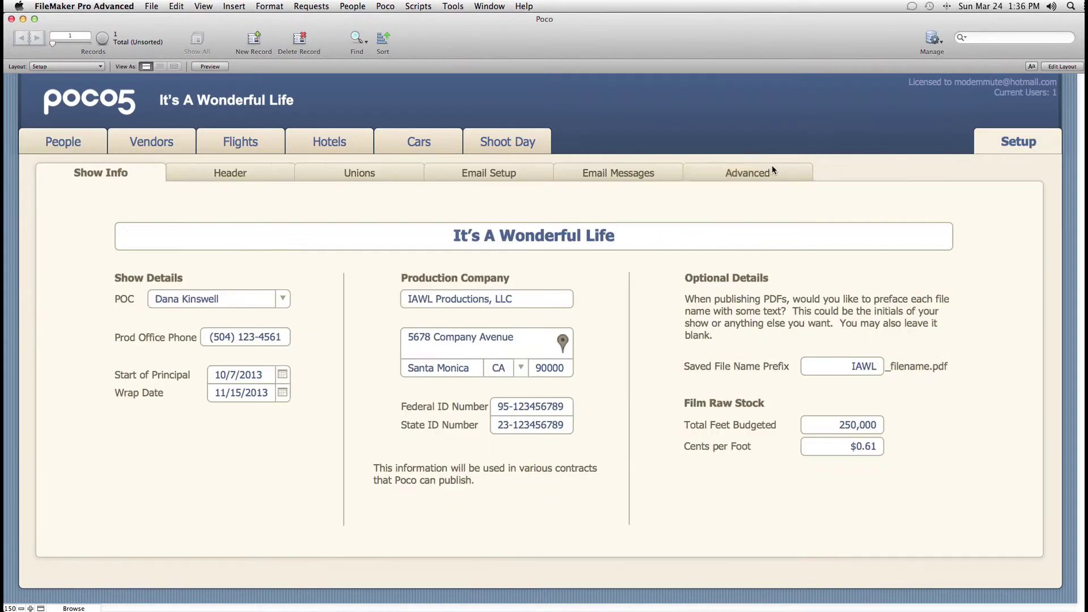
left_click(774, 166)
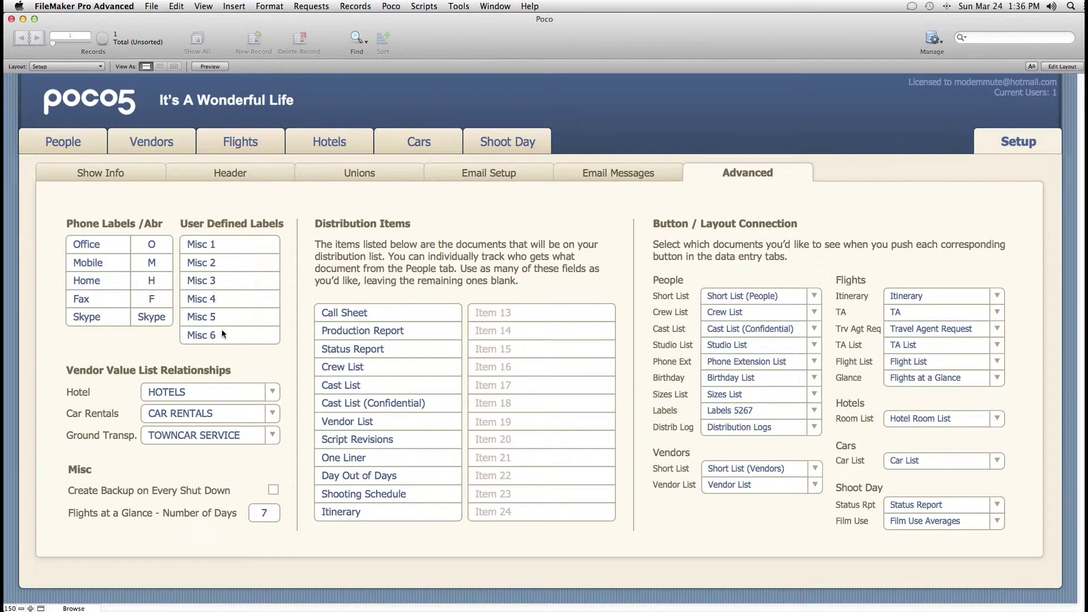
Open the Vendor Categories value list from a vendor's Category field, locate the HOTELS entry and close the list
mouse_move(175, 370)
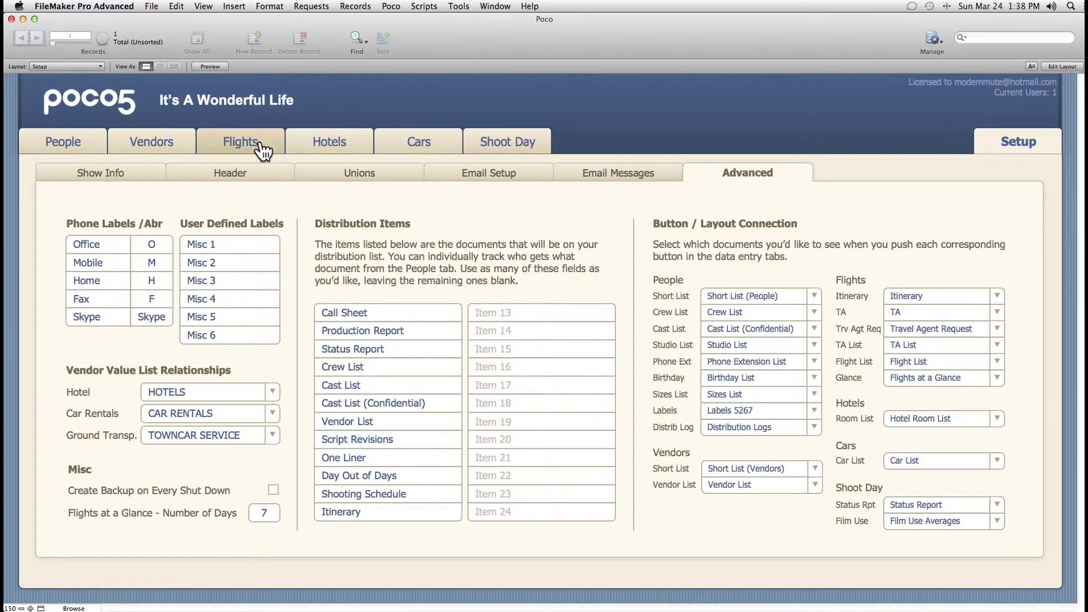
left_click(159, 151)
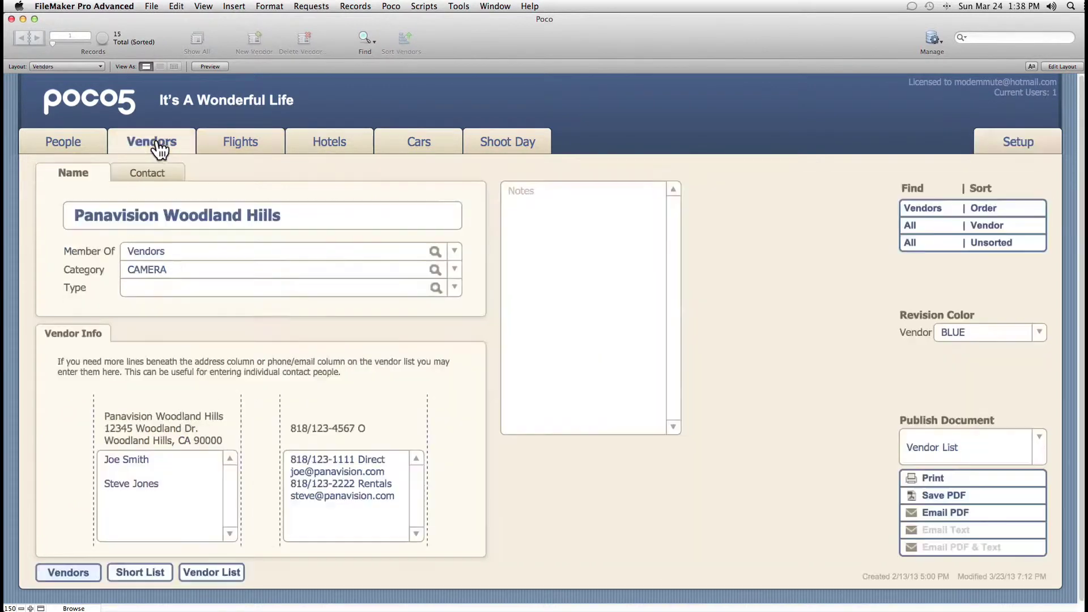
left_click(454, 270)
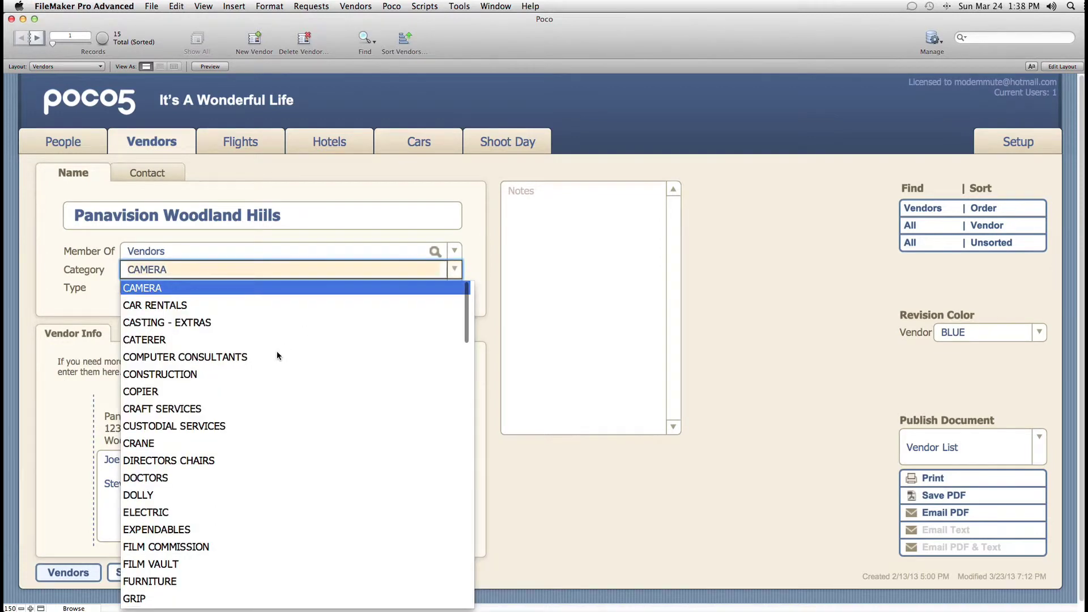
scroll(277, 355, "down", 6)
scroll(277, 355, "down", 10)
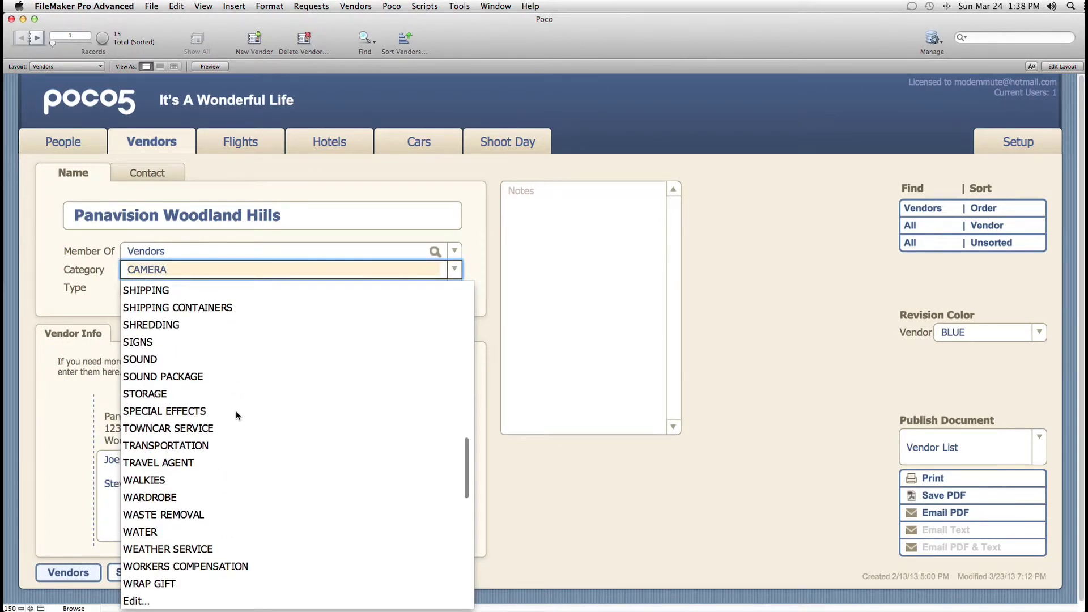
left_click(136, 601)
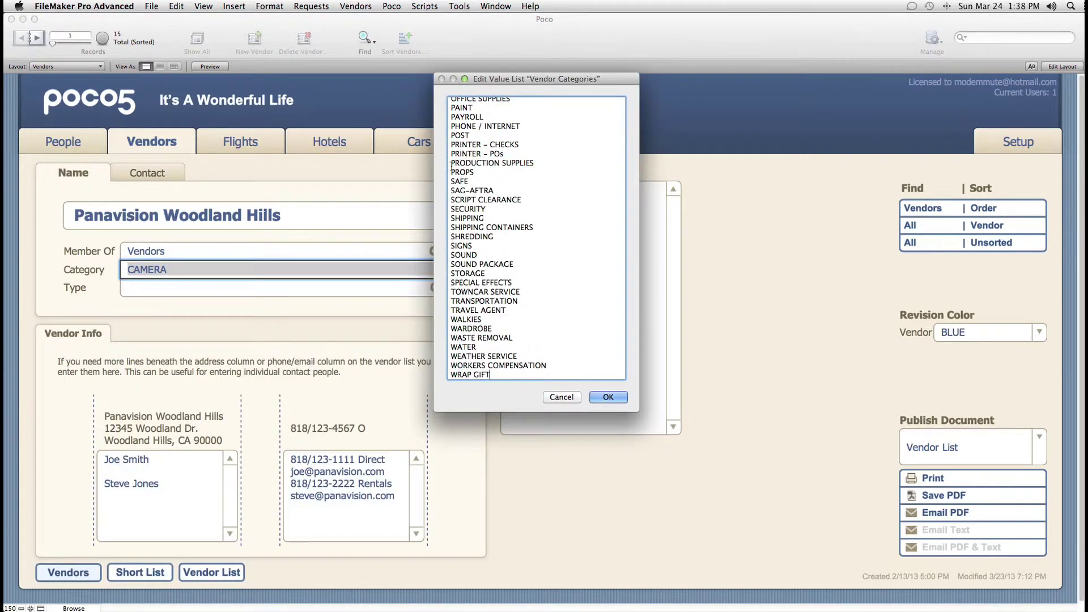
scroll(459, 326, "up", 5)
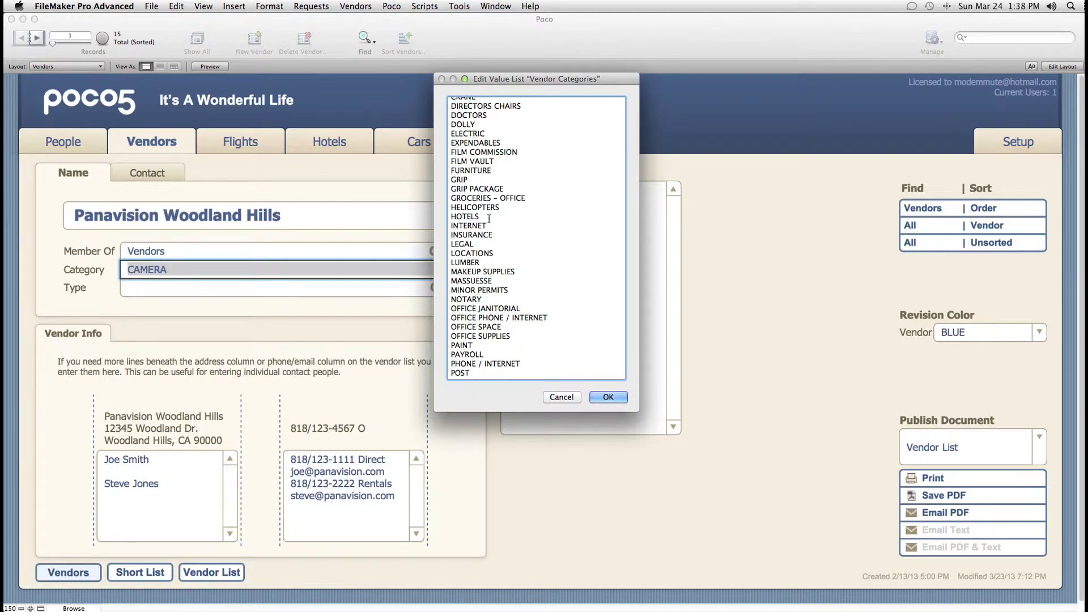
left_click_drag(489, 217, 447, 217)
key("Return")
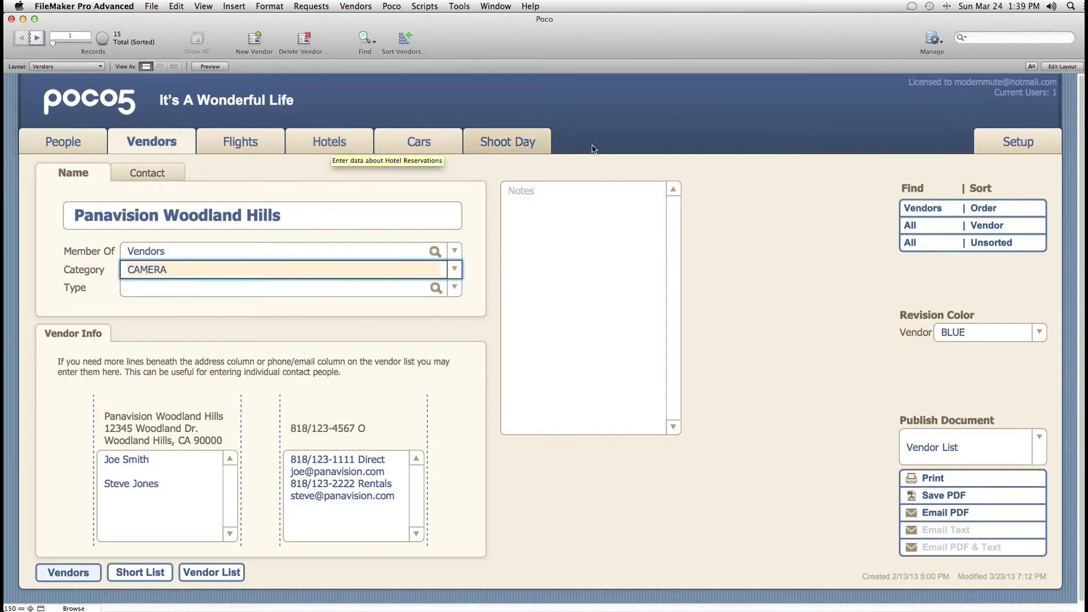
Compare the Distribution Items in the Advanced setup with the distribution list on the People record
left_click(1018, 142)
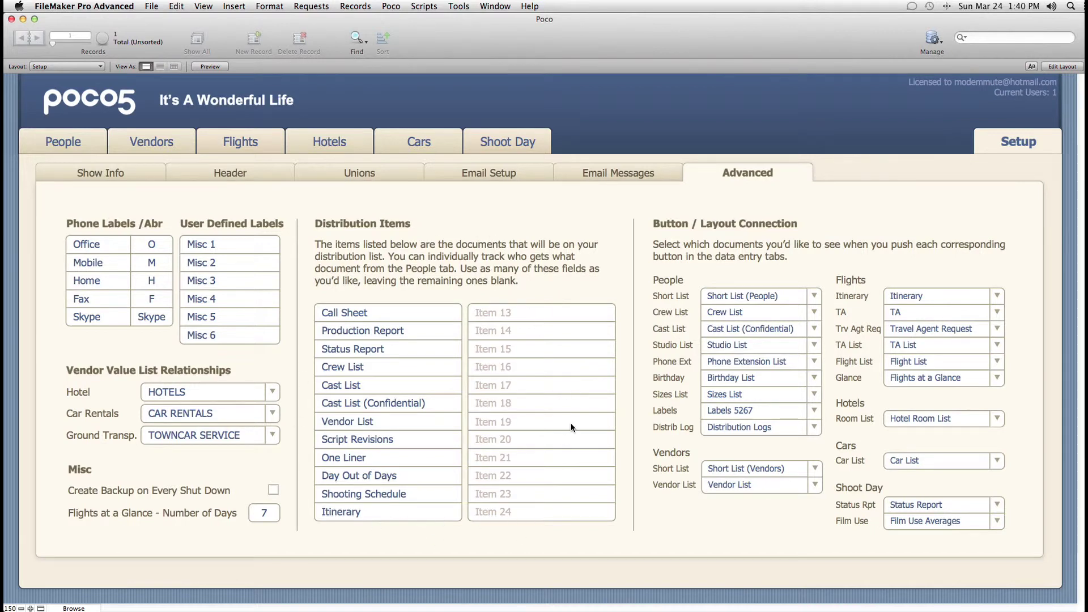
left_click(59, 148)
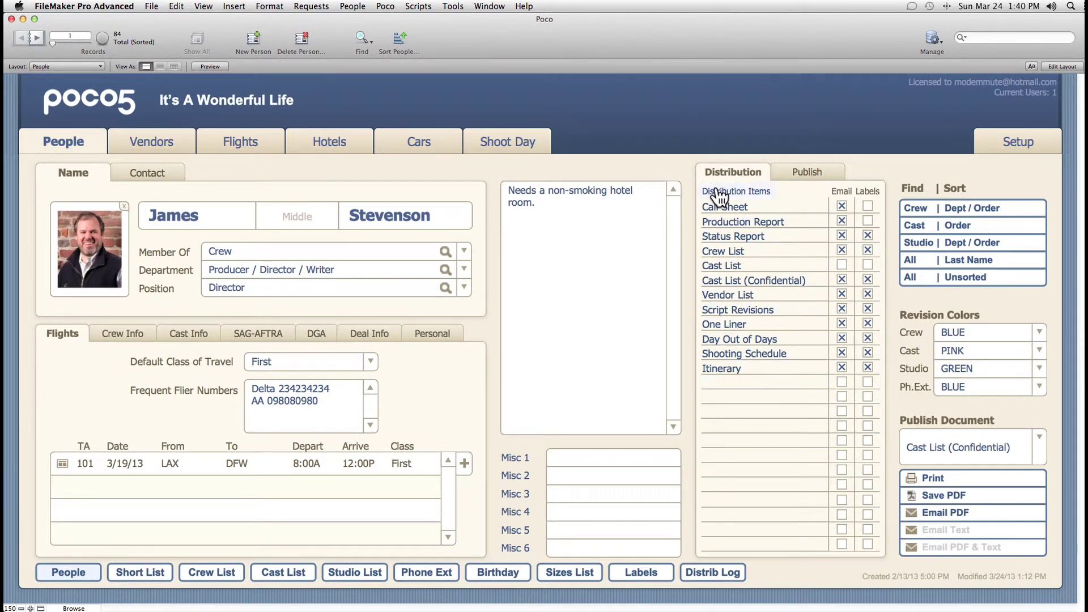
left_click(1016, 148)
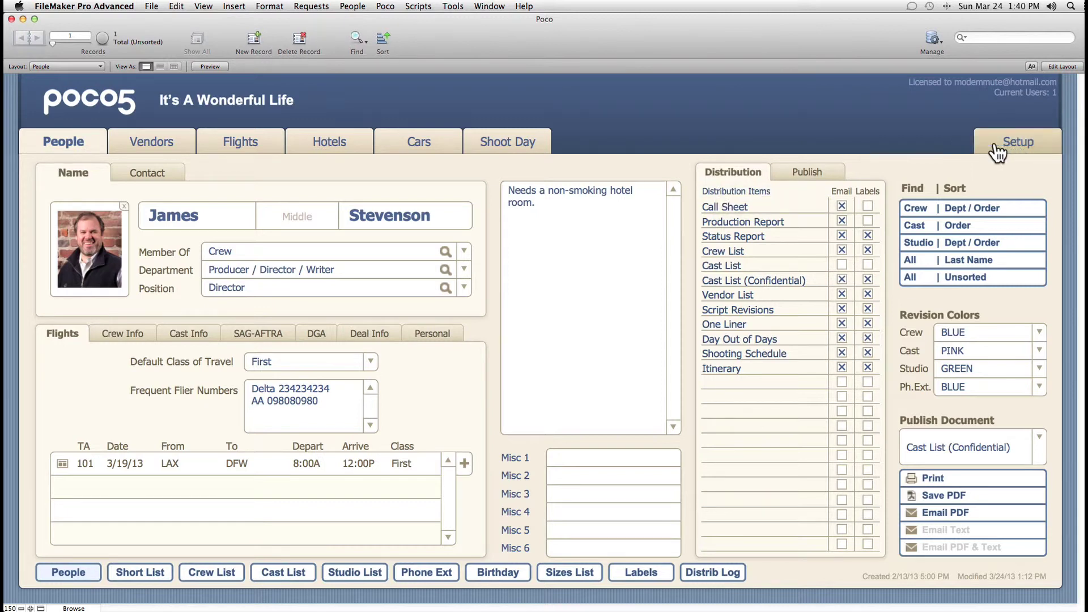
left_click(722, 173)
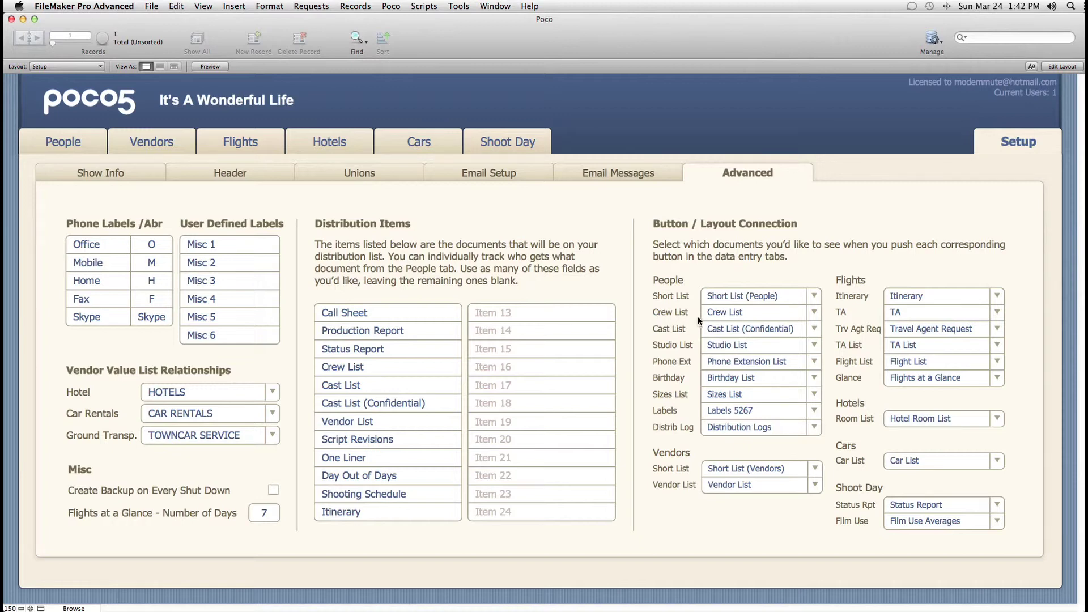
Connect the People section's Crew List button to the Crew List (Addresses) layout
left_click(814, 312)
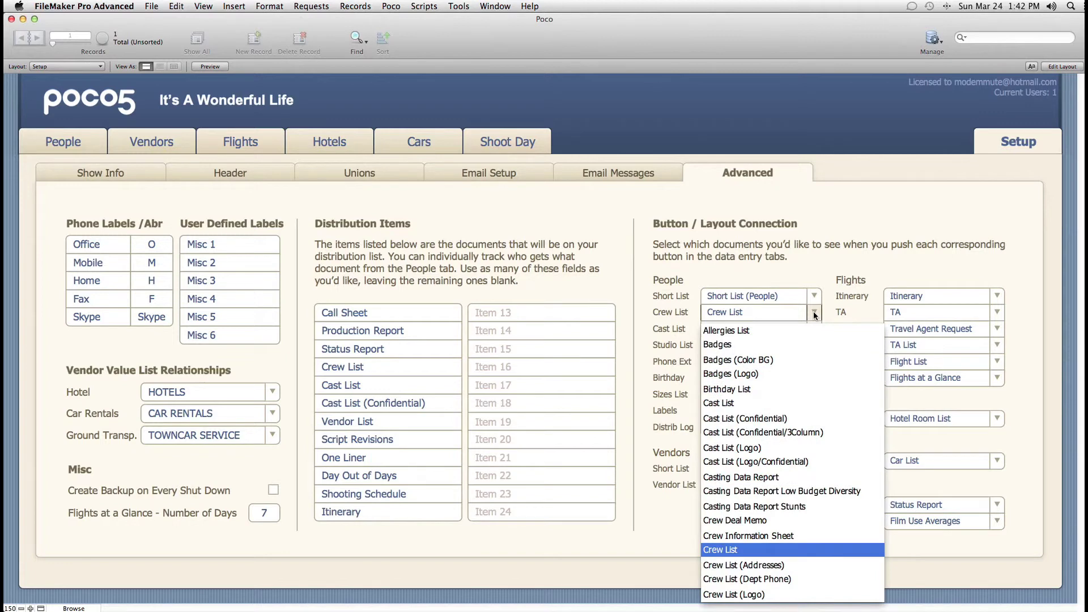
left_click(766, 564)
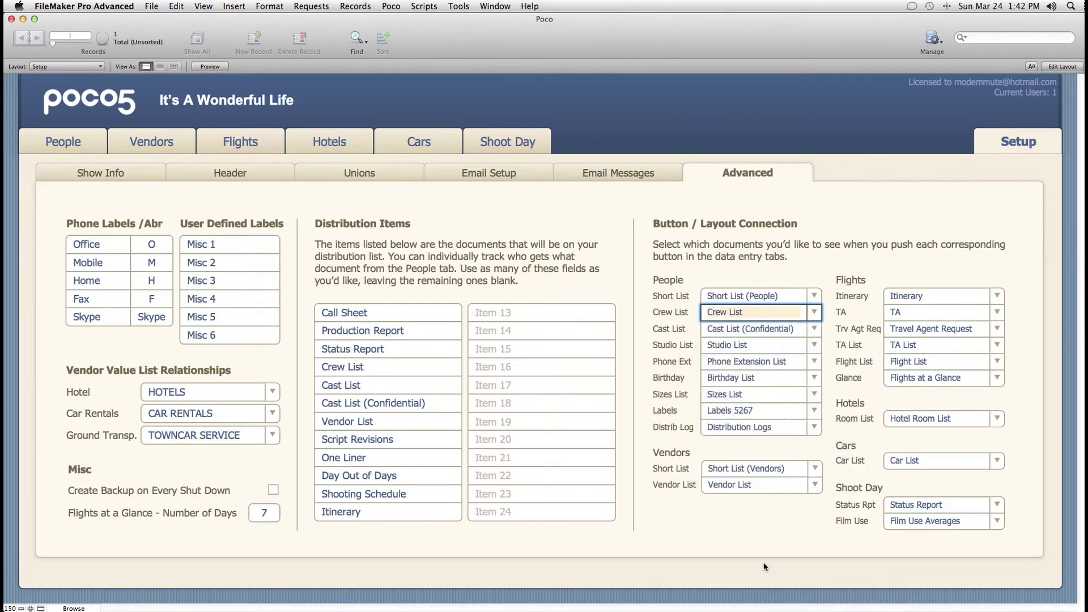
left_click(683, 316)
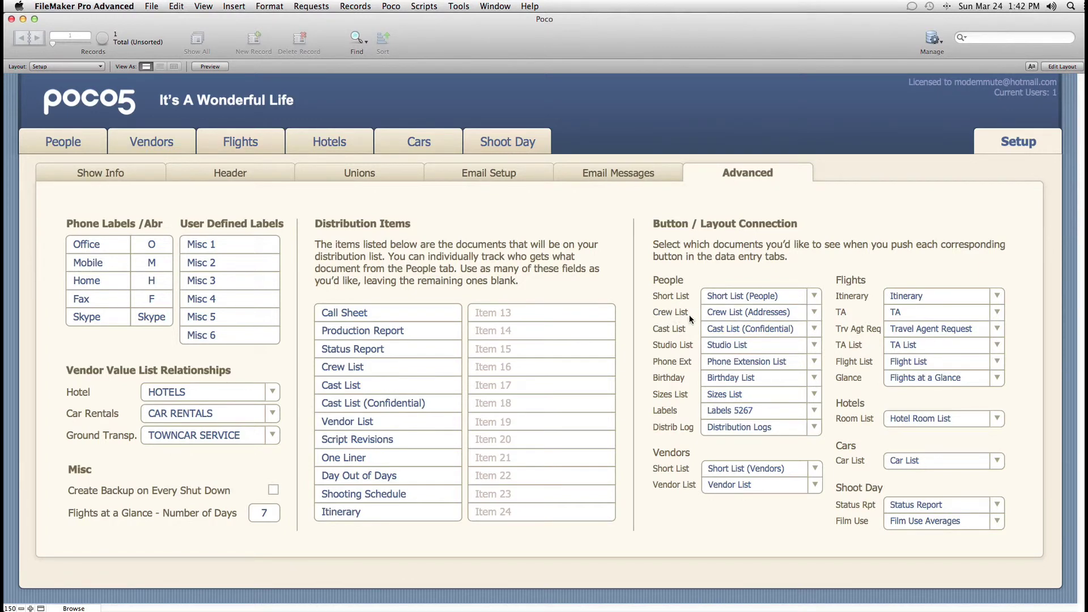
left_click(814, 312)
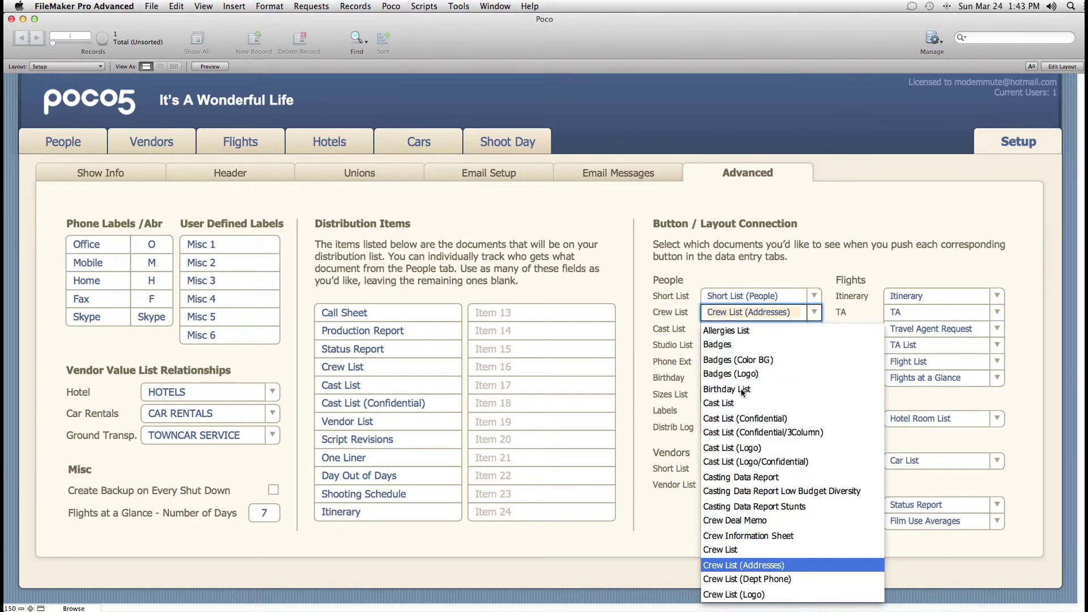
left_click(653, 315)
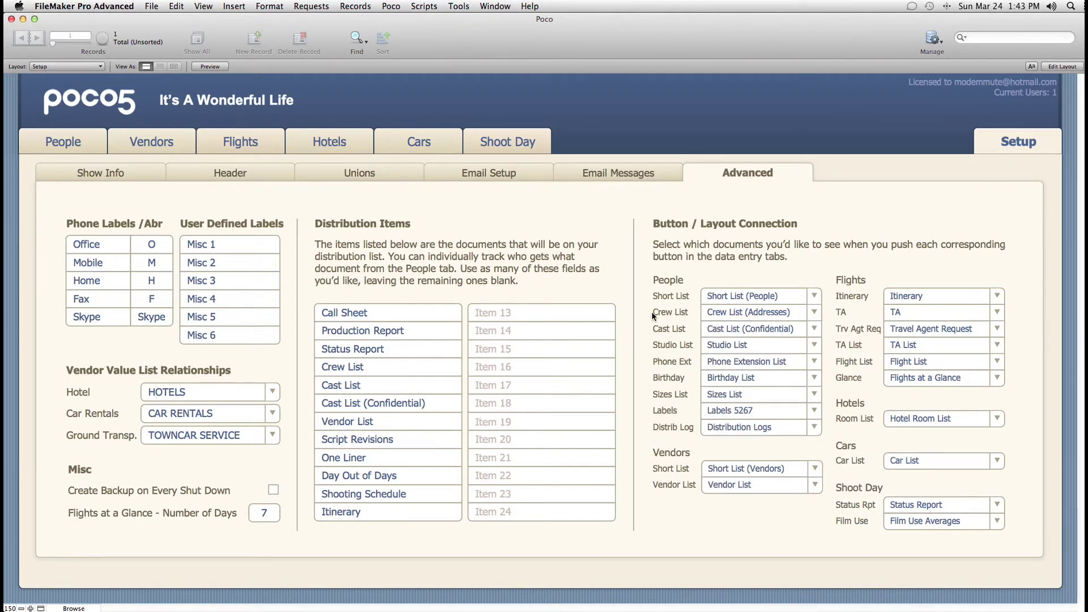